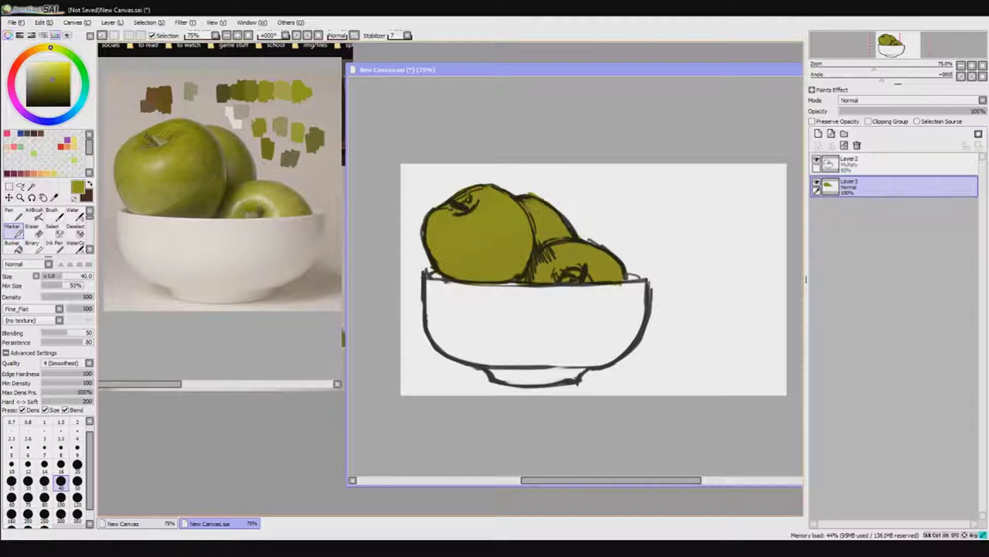
Paint lighter green patches on the large apple and shade its lower edge dark green with the Marker at size 20
mouse_move(462, 197)
left_mouse_down()
mouse_move(441, 235)
mouse_move(430, 219)
left_mouse_up()
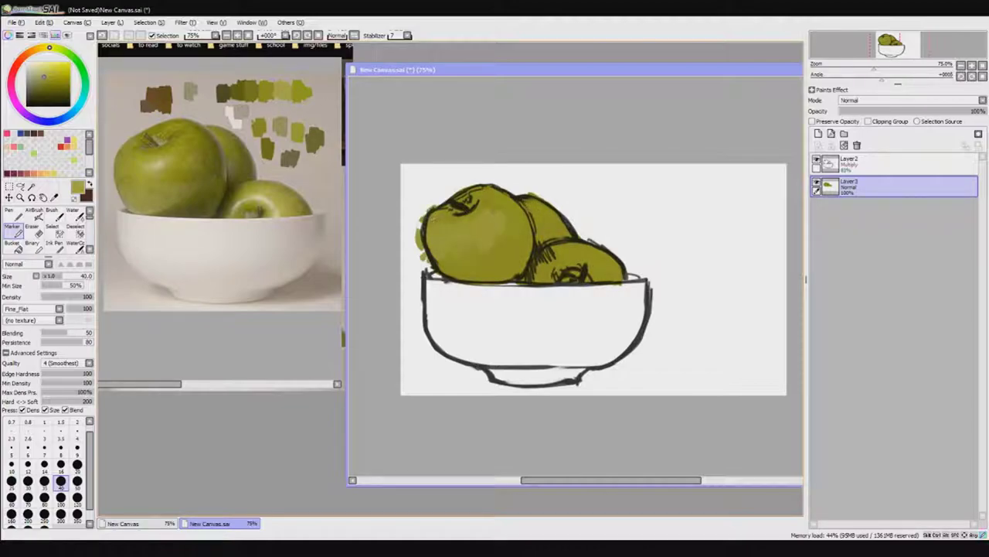
left_click_drag(500, 252, 432, 266)
left_click_drag(501, 215, 491, 246)
left_click(77, 464)
mouse_move(455, 278)
left_mouse_down()
mouse_move(519, 268)
mouse_move(491, 277)
mouse_move(444, 269)
left_mouse_up()
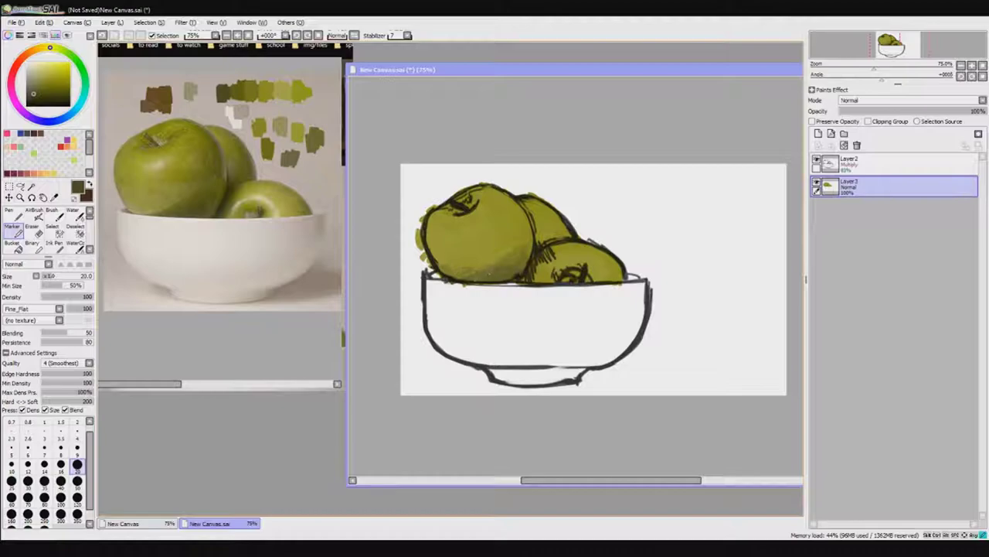
Shade the rear and front apples with darker and lighter greens sampled from the painting and the reference swatches
mouse_move(541, 241)
left_mouse_down()
mouse_move(576, 212)
mouse_move(557, 220)
left_mouse_up()
left_click(554, 229, "alt")
mouse_move(533, 280)
left_mouse_down()
mouse_move(545, 253)
mouse_move(560, 275)
left_mouse_up()
left_click(553, 264, "alt")
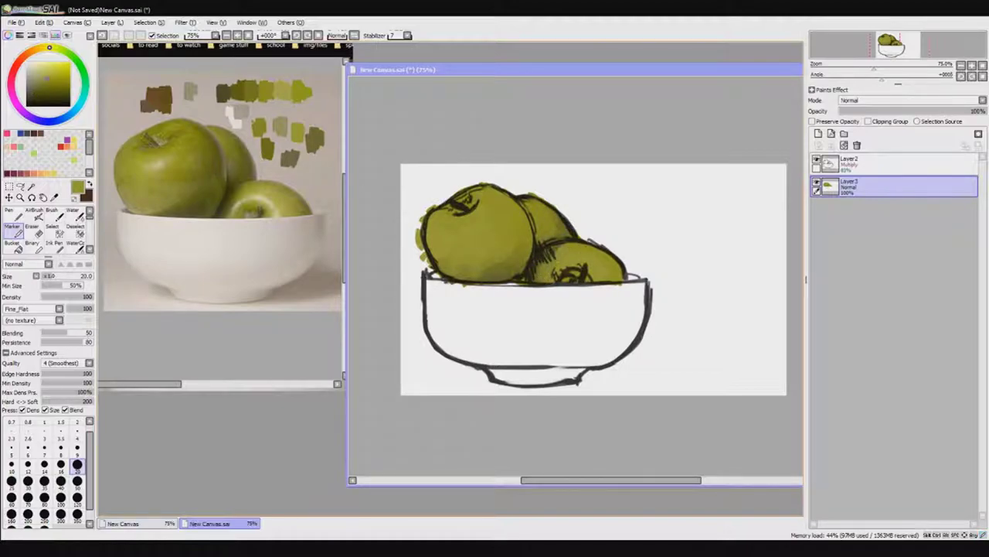
left_click(242, 91, "alt")
left_click_drag(593, 252, 622, 275)
Paint pale highlights around the front apple's stem with the Marker at size 16 and work sampled green over them
key("bracketleft")
key("ctrl+plus")
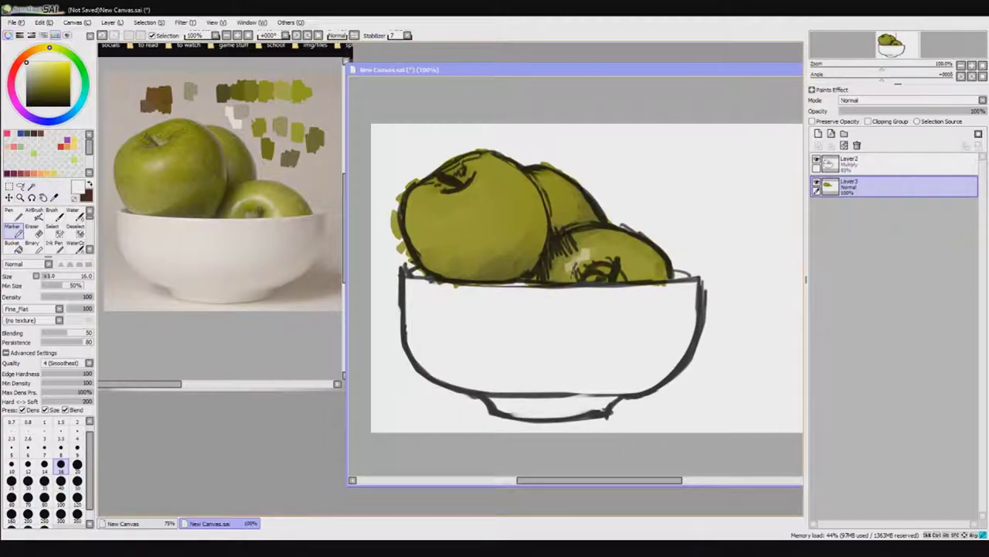
mouse_move(591, 251)
left_mouse_down()
mouse_move(638, 279)
mouse_move(604, 257)
mouse_move(634, 255)
mouse_move(584, 278)
left_mouse_up()
left_click(599, 247, "alt")
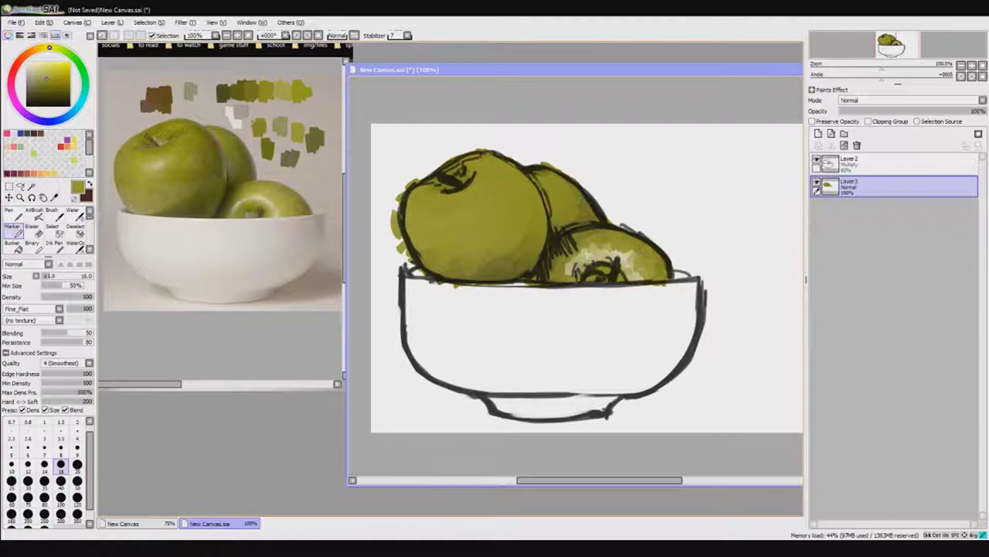
left_click_drag(586, 243, 576, 263)
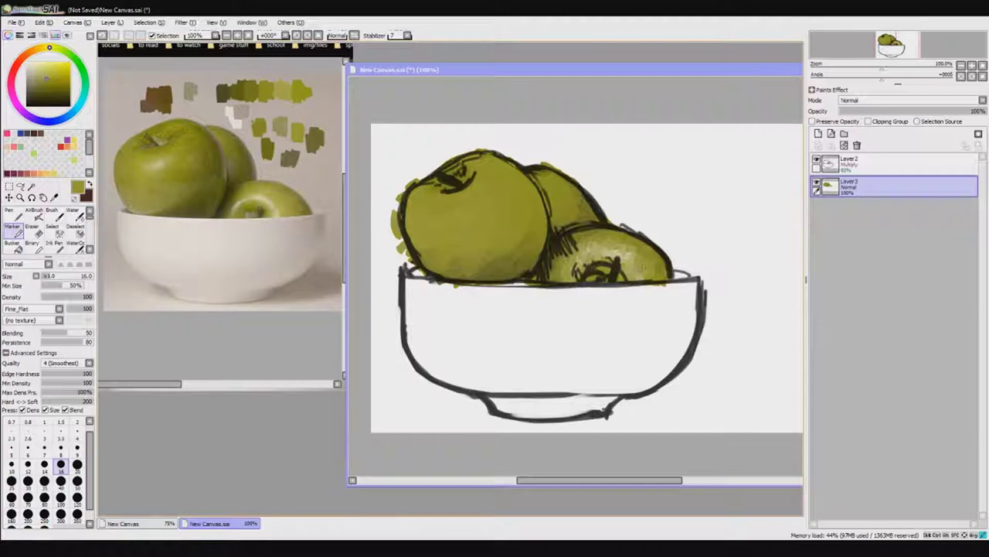
Soften the front apple's highlights with the Water tool at size 50
key("b")
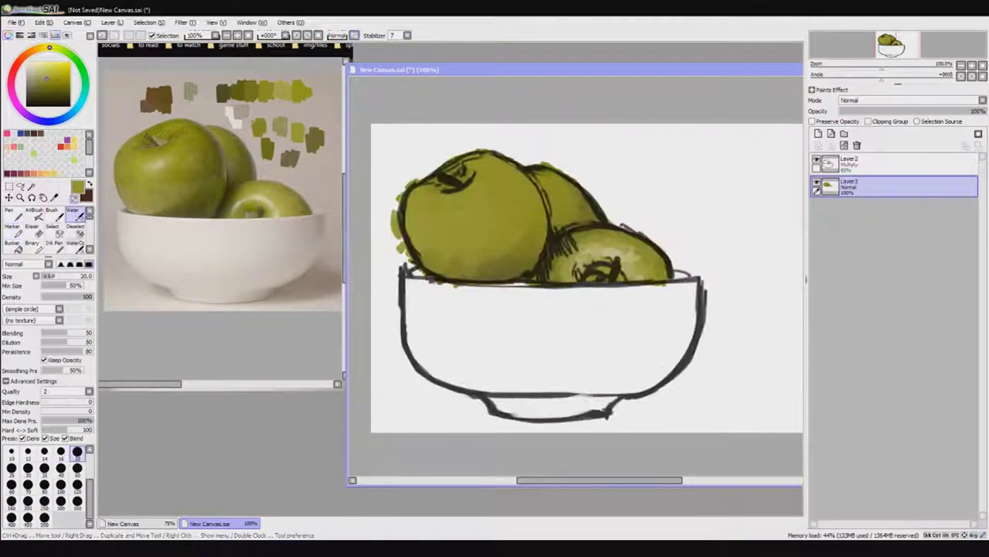
key("bracketright")
key("bracketright")
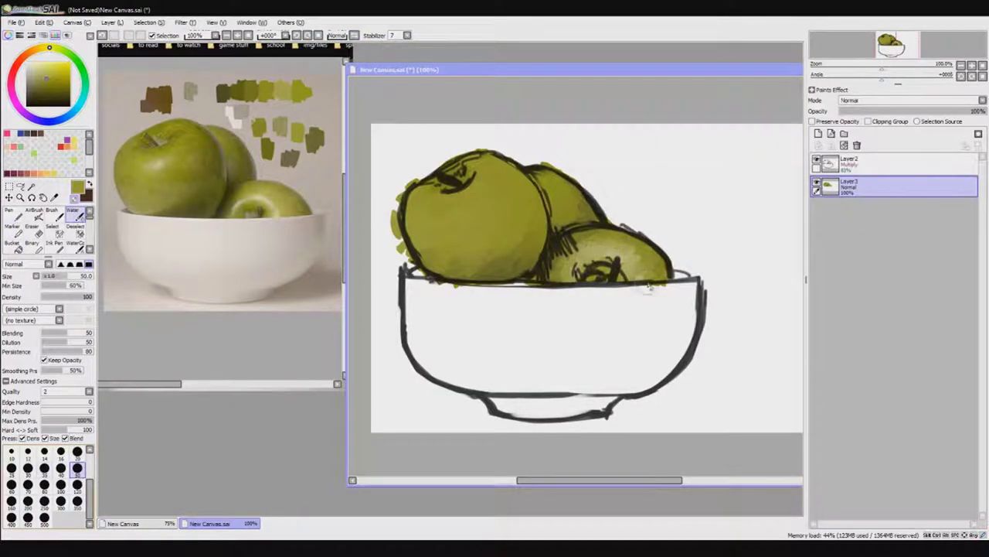
Add a Luminosity layer above the apple colours, paint Marker highlights around the front apple's stem, and set its opacity to 39%
key("m")
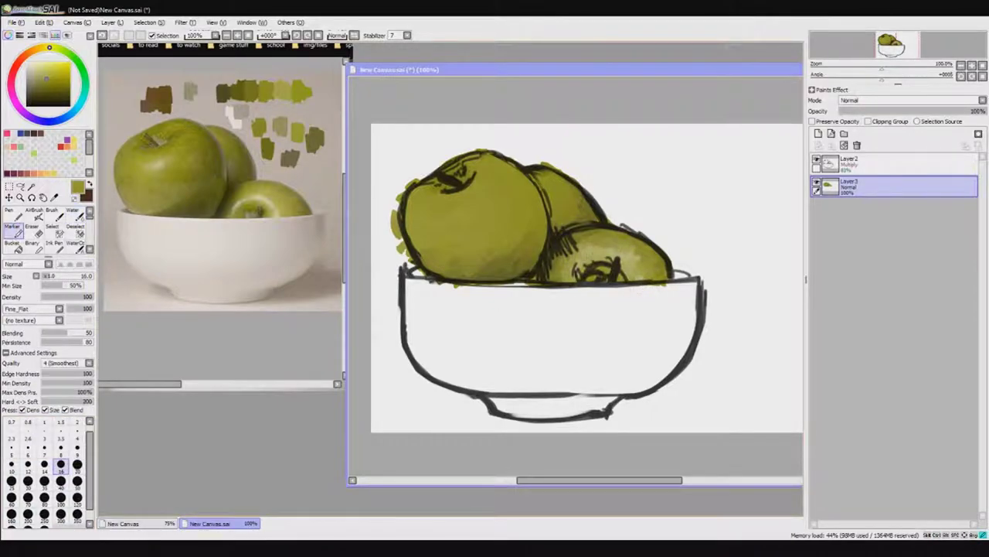
left_click(585, 273, "alt")
left_click(818, 133)
scroll(877, 101, "down", 4)
mouse_move(576, 262)
left_mouse_down()
mouse_move(659, 267)
mouse_move(626, 247)
mouse_move(580, 263)
mouse_move(599, 259)
mouse_move(583, 257)
mouse_move(603, 241)
mouse_move(620, 245)
mouse_move(632, 271)
left_mouse_up()
left_click(633, 274, "alt")
left_click_drag(980, 111, 896, 111)
Paint soft highlights on the large and rear apples, adding small size 9 dabs on the large apple
mouse_move(441, 224)
left_mouse_down()
mouse_move(459, 207)
mouse_move(483, 216)
mouse_move(444, 225)
left_mouse_up()
left_click_drag(533, 189, 550, 175)
mouse_move(427, 223)
left_mouse_down()
mouse_move(490, 195)
mouse_move(479, 207)
mouse_move(487, 226)
mouse_move(487, 212)
left_mouse_up()
left_click_drag(421, 240, 457, 210)
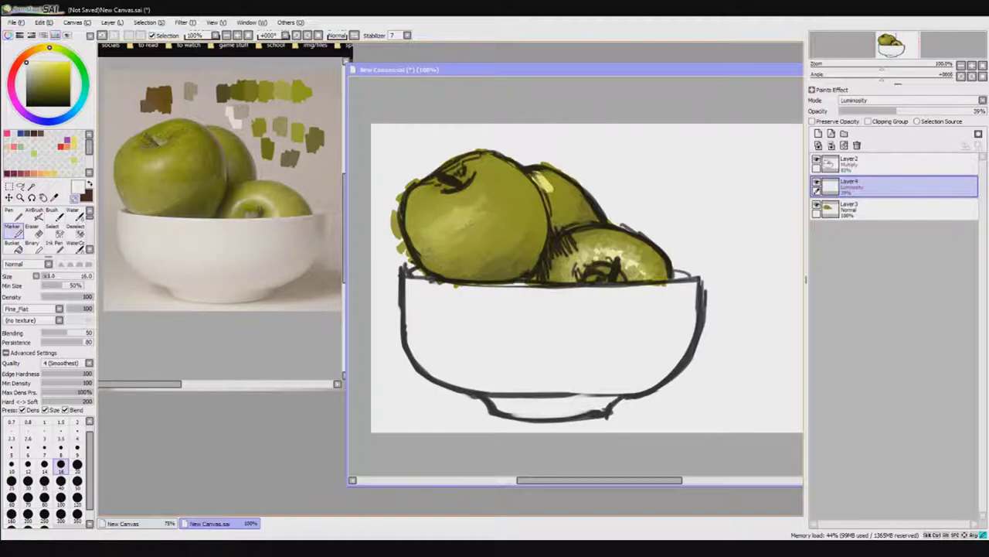
left_click_drag(554, 172, 541, 189)
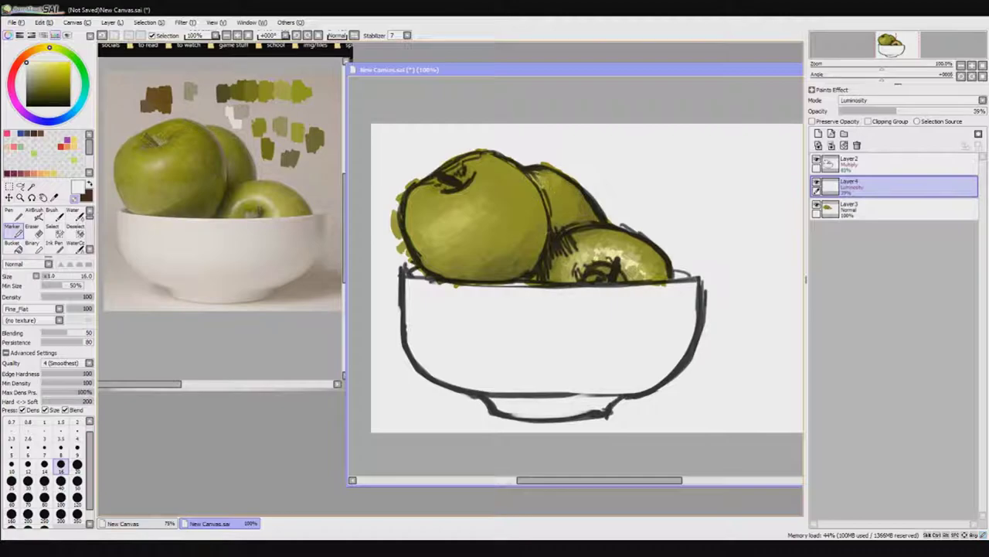
left_click(77, 447)
mouse_move(464, 213)
left_mouse_down()
mouse_move(432, 229)
mouse_move(460, 218)
left_mouse_up()
Add another layer directly above the apple colours, set it to Luminosity, and sample a colour from the reference
left_click(819, 133)
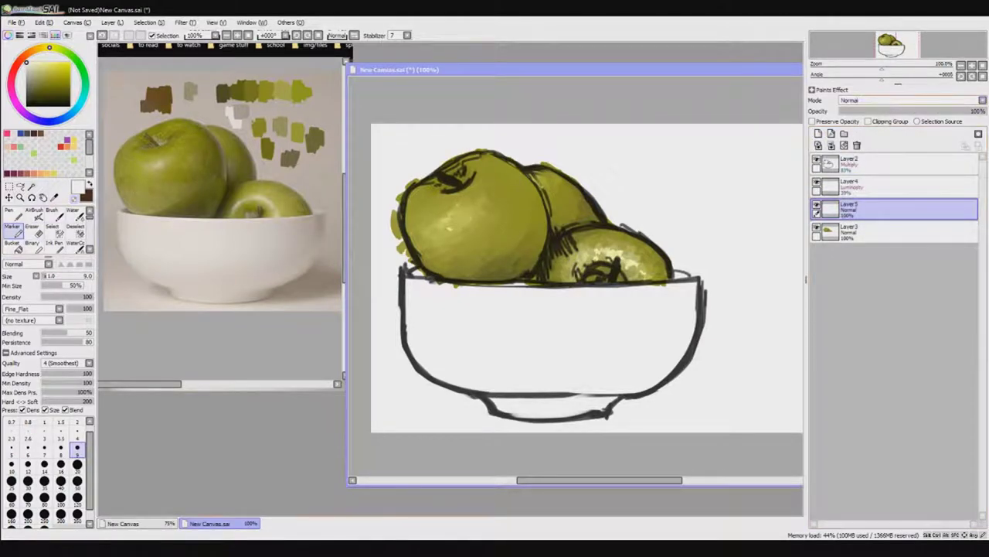
right_click(207, 142)
left_click(895, 100)
left_click(855, 143)
Dot small light speckles over the apples and lower the speckle layer's opacity to 12%
left_click(416, 199)
left_click(417, 208)
left_click(429, 252)
left_click(446, 256)
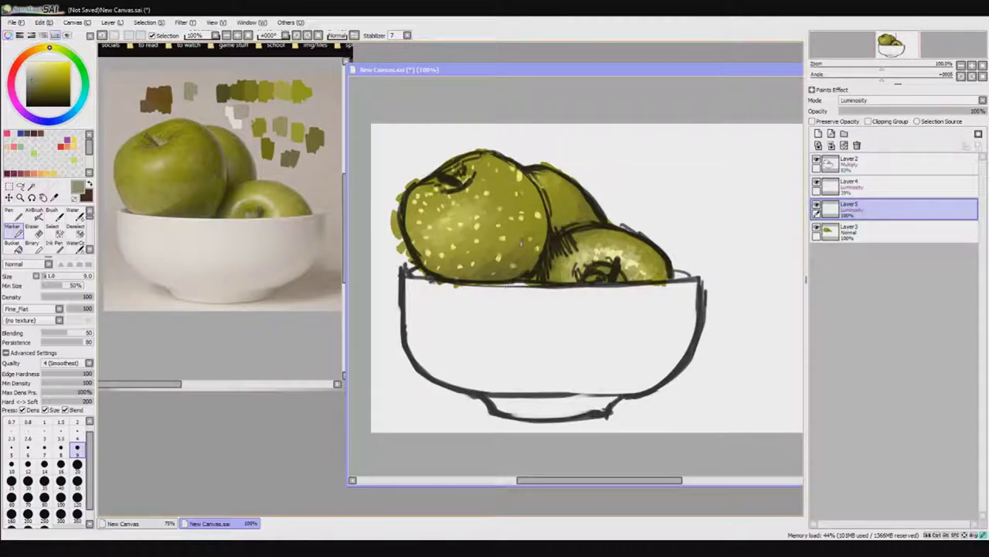
left_click_drag(595, 272, 610, 276)
left_click_drag(896, 110, 856, 114)
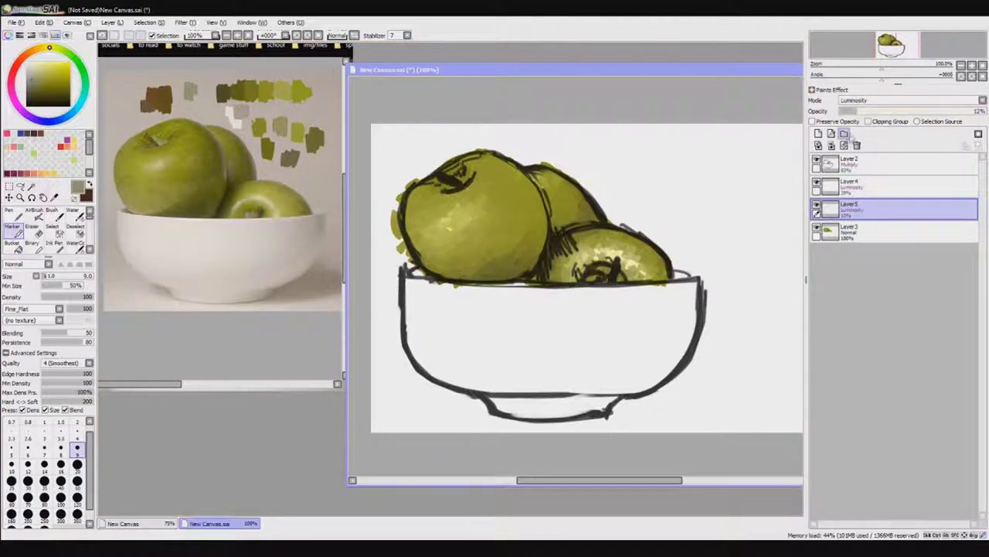
scroll(751, 243, "down", 4)
scroll(656, 204, "up", 3)
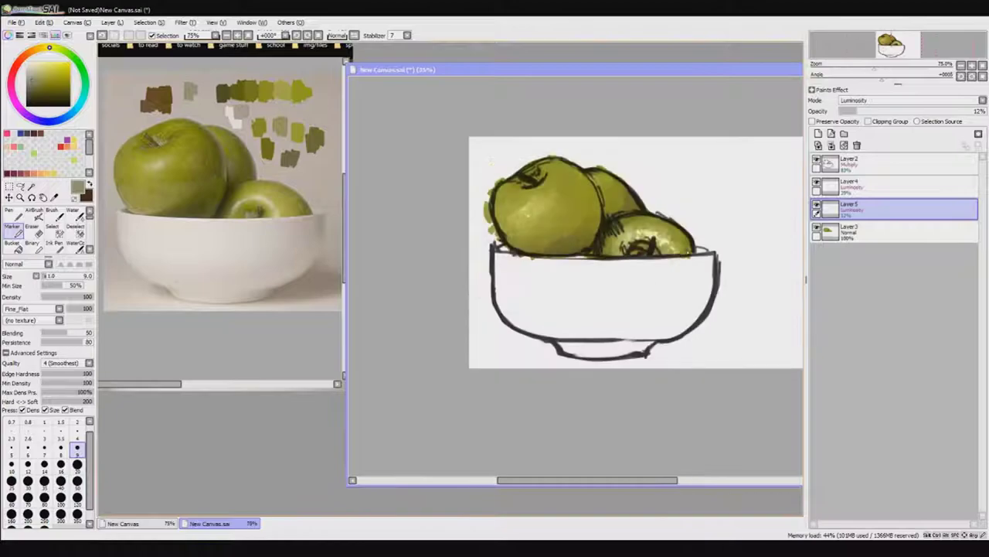
Create a layer beneath the apple colours and fill the bowl with warm off-white using the Marker
left_click(819, 133)
left_click_drag(889, 230, 889, 253)
left_click(28, 64)
left_click(60, 463)
mouse_move(514, 263)
left_mouse_down()
mouse_move(511, 317)
mouse_move(556, 263)
mouse_move(591, 280)
left_mouse_up()
mouse_move(526, 282)
left_mouse_down()
mouse_move(568, 334)
mouse_move(607, 357)
mouse_move(665, 334)
mouse_move(572, 310)
mouse_move(533, 270)
mouse_move(707, 263)
mouse_move(665, 324)
left_mouse_up()
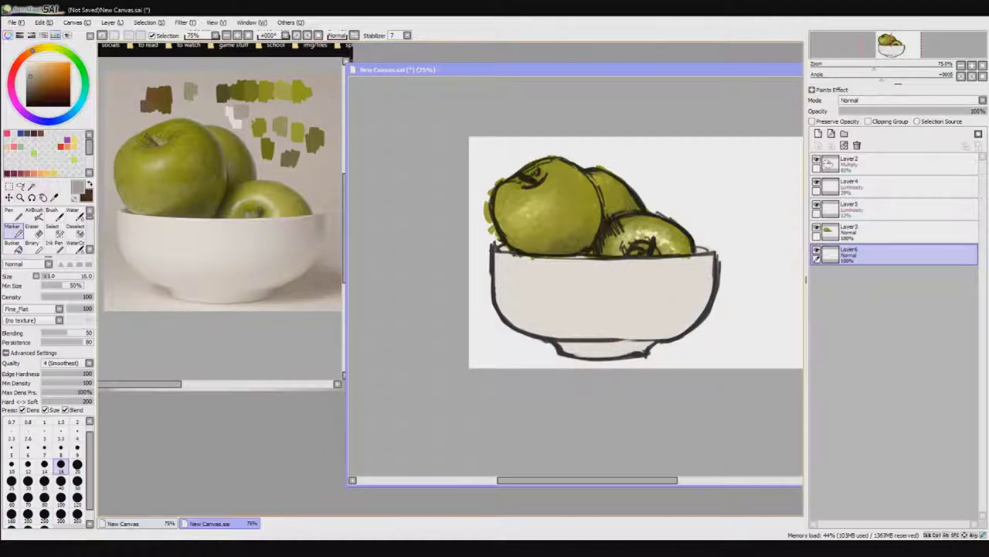
Shade the bowl's right side and foot with dark grey Marker strokes, using size 40 for the broad shadow
scroll(677, 319, "up", 1)
left_click(452, 229, "alt")
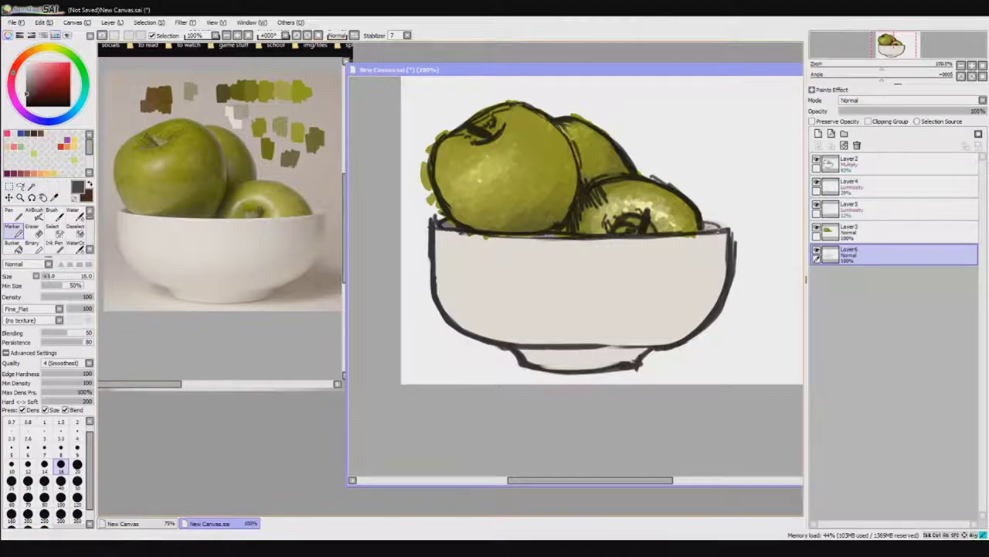
left_click_drag(720, 236, 685, 251)
mouse_move(522, 354)
left_mouse_down()
mouse_move(638, 354)
mouse_move(611, 359)
left_mouse_up()
left_click(60, 480)
mouse_move(711, 263)
left_mouse_down()
mouse_move(657, 348)
mouse_move(634, 352)
left_mouse_up()
mouse_move(680, 240)
left_mouse_down()
mouse_move(611, 352)
mouse_move(556, 376)
left_mouse_up()
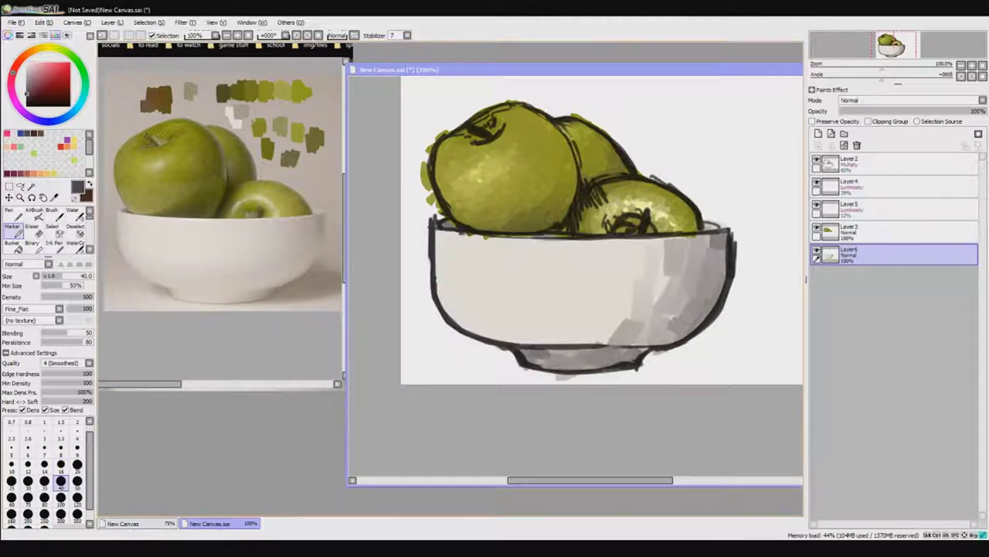
Blend the bowl's right-hand shadow with sampled greys and paint its left edge with a tone from the reference bowl
left_click(669, 263, "alt")
left_click_drag(722, 228, 680, 332)
mouse_move(673, 278)
left_mouse_down()
mouse_move(610, 348)
mouse_move(619, 344)
left_mouse_up()
left_click_drag(677, 251, 657, 320)
left_click(152, 270, "alt")
mouse_move(452, 232)
left_mouse_down()
mouse_move(448, 305)
mouse_move(448, 265)
left_mouse_up()
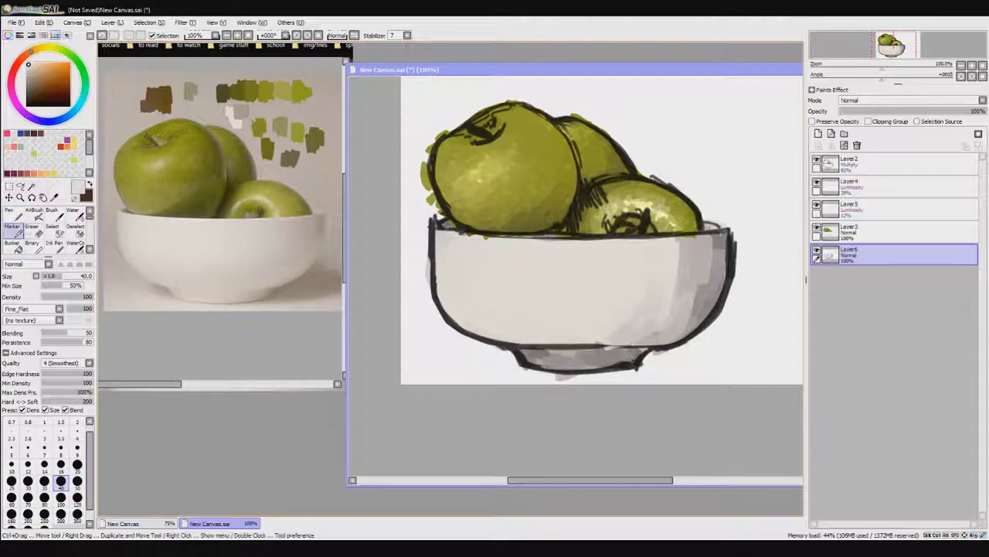
Add a Luminosity layer above the bowl colour and paint white highlights on the bowl's left side and below the rim
left_click(818, 133)
scroll(912, 100, "down", 4)
left_click_drag(456, 236, 464, 298)
left_click_drag(479, 243, 518, 294)
left_click_drag(572, 240, 611, 259)
left_click(74, 214)
left_click(12, 225)
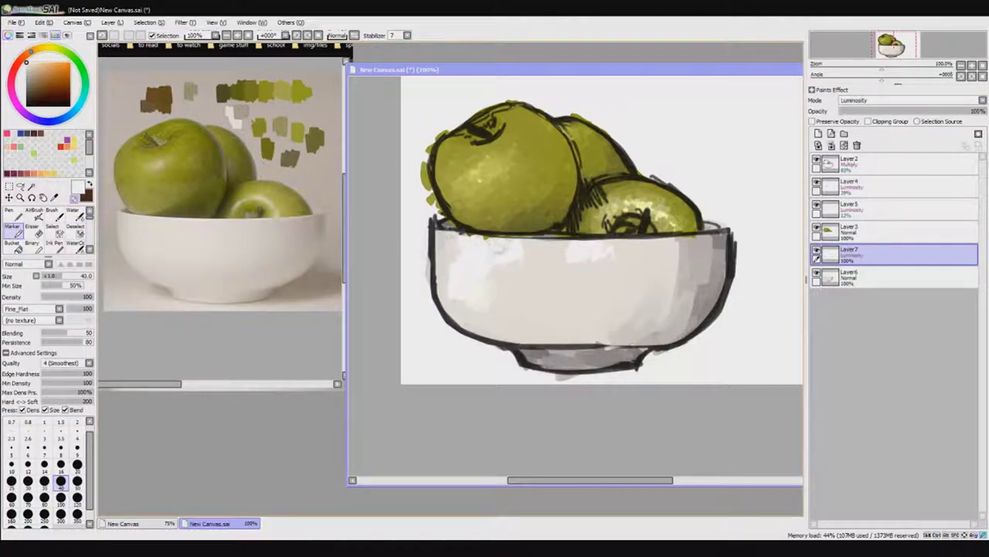
Extend the bowl's white highlights and set the highlight layer's opacity to 60%
left_click_drag(487, 267, 529, 293)
left_click_drag(580, 251, 611, 263)
left_click_drag(468, 286, 510, 259)
left_click_drag(920, 110, 885, 110)
Lower the sketch line layer's opacity to 32%
scroll(671, 170, "down", 1)
left_click(897, 163)
scroll(625, 194, "up", 1)
Erase the green paint spilling past the apples' outlines on the apple colour layer
left_click(896, 230)
key("e")
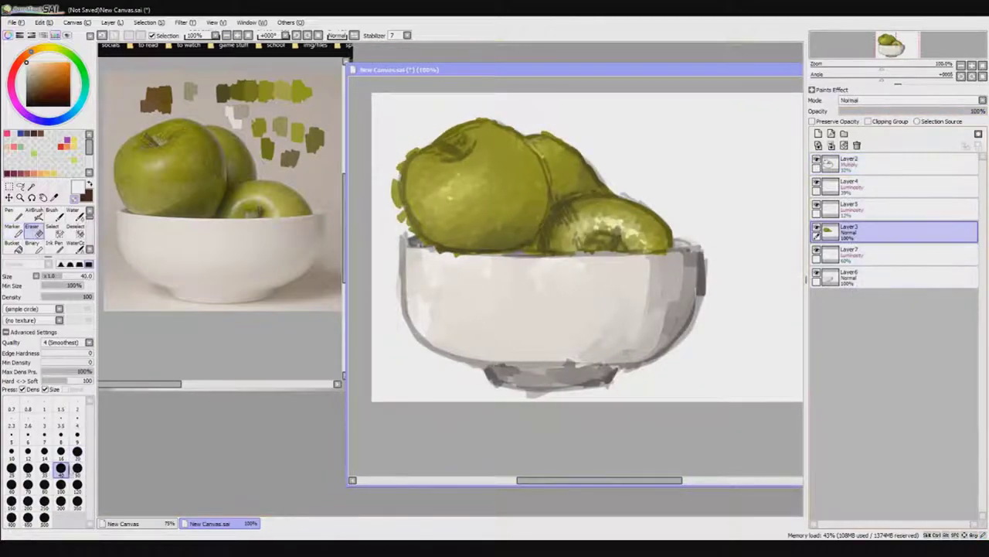
mouse_move(421, 143)
left_mouse_down()
mouse_move(394, 193)
mouse_move(402, 232)
mouse_move(437, 260)
mouse_move(427, 256)
mouse_move(613, 263)
mouse_move(587, 266)
left_mouse_up()
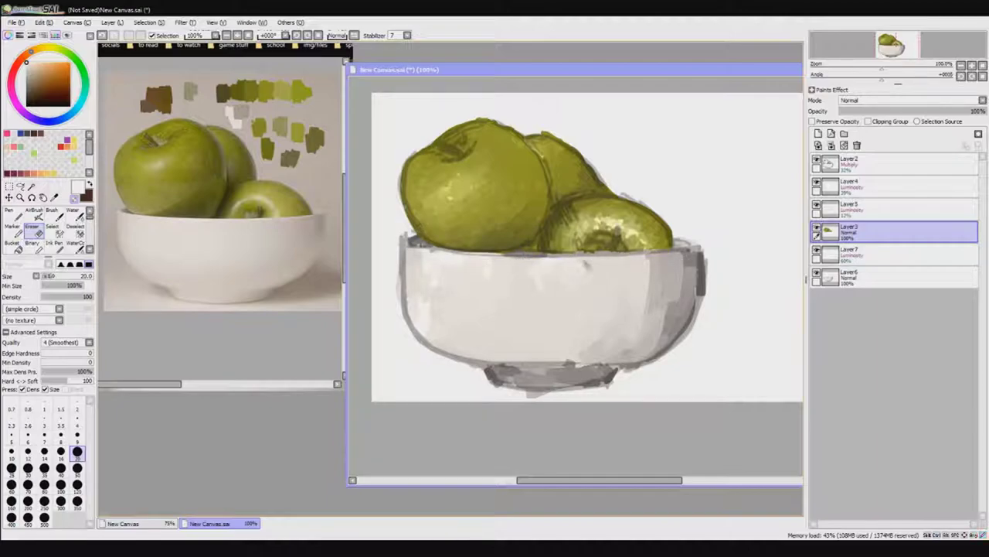
mouse_move(500, 114)
left_mouse_down()
mouse_move(568, 138)
mouse_move(614, 181)
mouse_move(618, 174)
left_mouse_up()
Erase the grey paint spilling outside the bowl's right side and foot on the bowl colour layer
key("Down")
left_click_drag(746, 303, 706, 256)
left_click_drag(706, 255, 706, 294)
mouse_move(533, 394)
left_mouse_down()
mouse_move(495, 391)
mouse_move(638, 371)
left_mouse_up()
Repaint the bowl's foot with sampled light and dark greys using the Marker at size 20
left_click(13, 225)
left_click(77, 464)
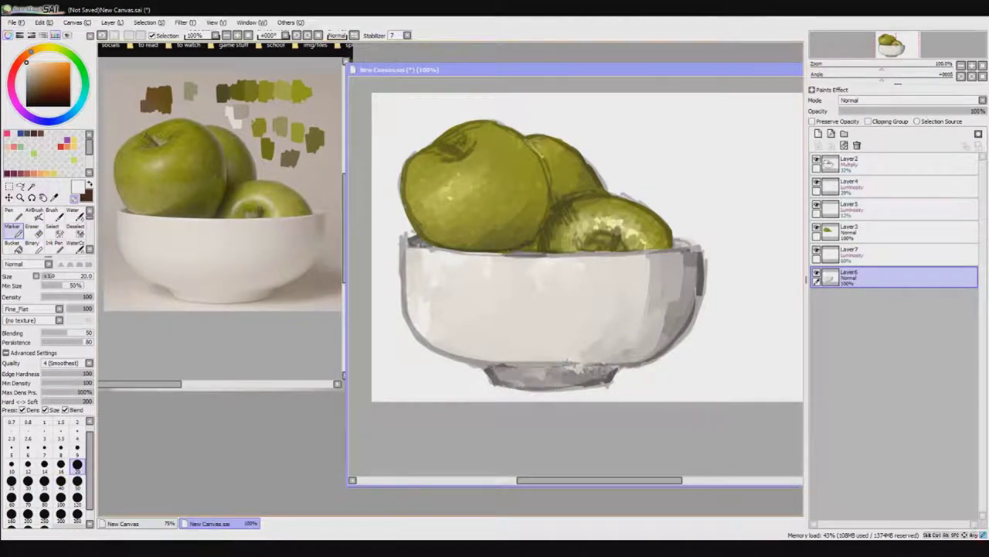
left_click(606, 372, "alt")
left_click(548, 371, "alt")
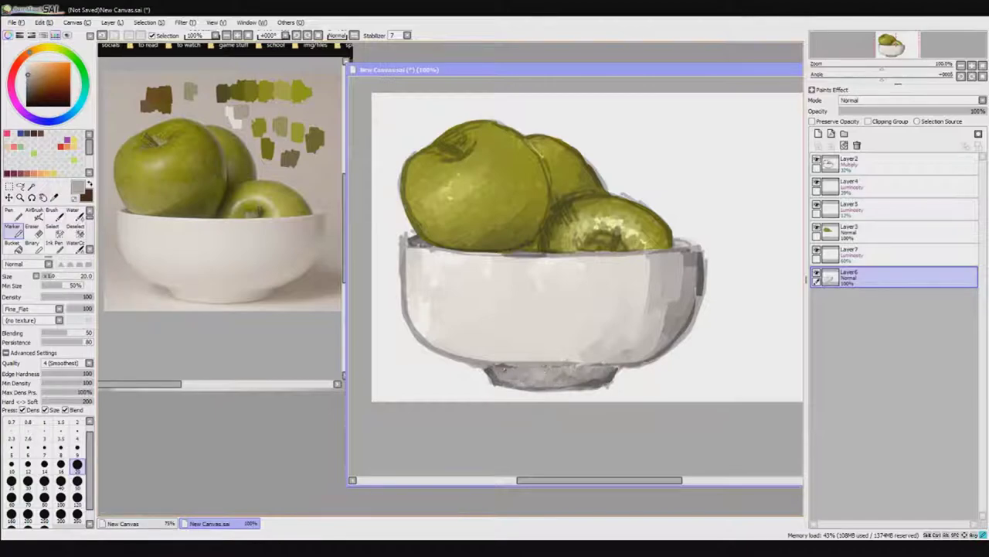
left_click(534, 375, "alt")
mouse_move(530, 379)
left_mouse_down()
mouse_move(582, 370)
mouse_move(499, 368)
left_mouse_up()
left_click(557, 371, "alt")
left_click(557, 371, "alt")
left_click(502, 371, "alt")
left_click(541, 375, "alt")
left_click_drag(584, 365, 576, 355)
Deepen the shadow along the bowl's right edge with grey and erase the overspill outside the outline
left_click(619, 334, "alt")
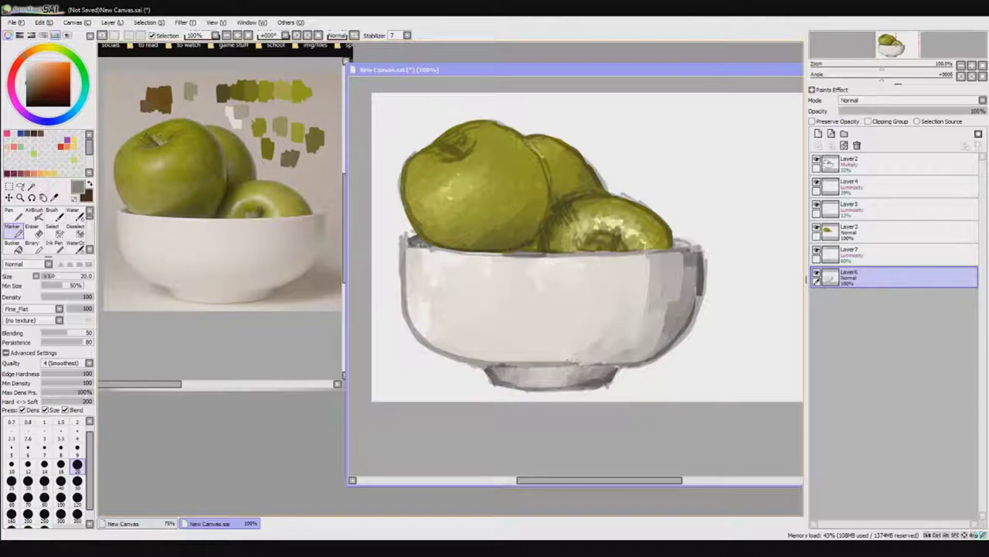
left_click_drag(700, 251, 666, 356)
key("e")
mouse_move(705, 293)
left_mouse_down()
mouse_move(664, 357)
mouse_move(705, 279)
left_mouse_up()
left_click_drag(696, 332, 704, 350)
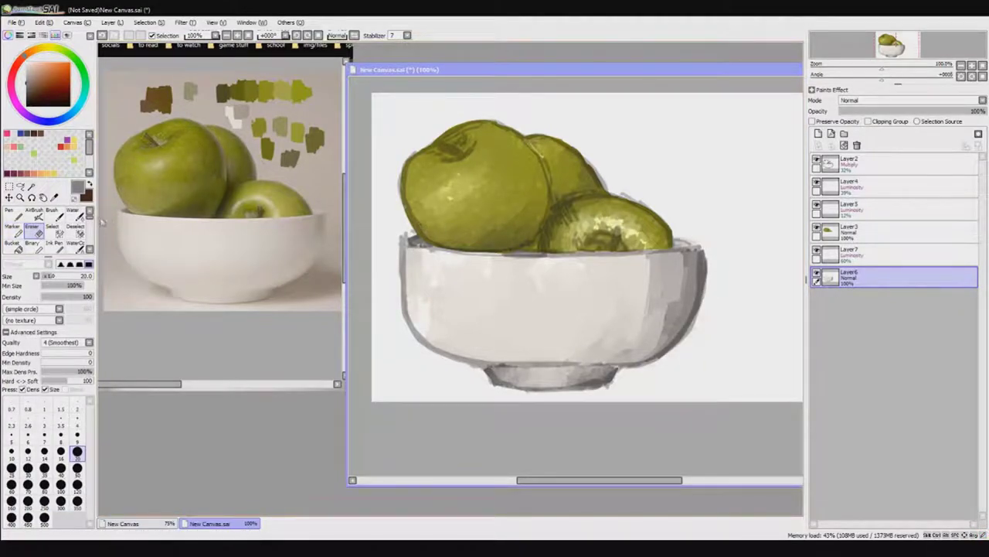
Erase the hatching between the apples and the stray sketch lines along their right edges on the sketch layer
left_click(850, 163)
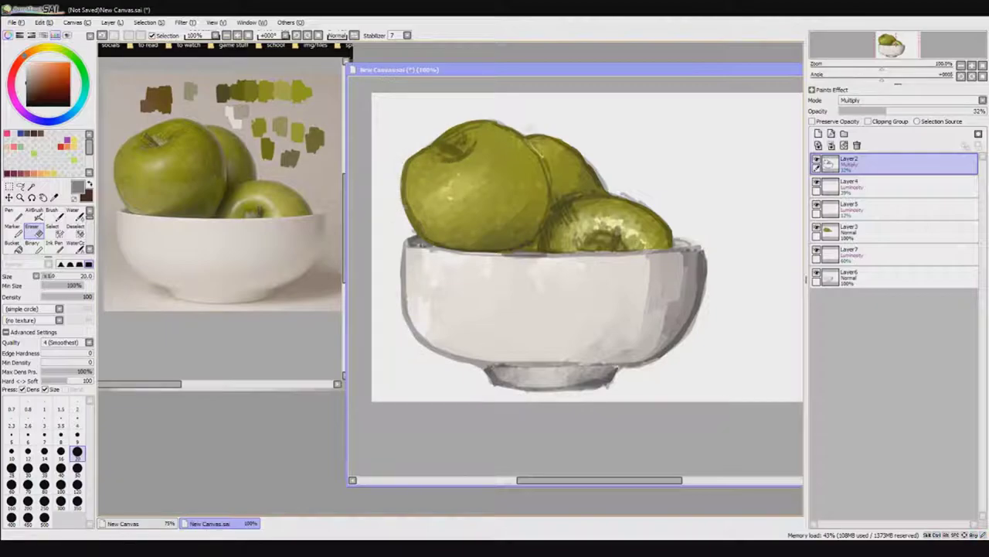
left_click_drag(555, 211, 551, 241)
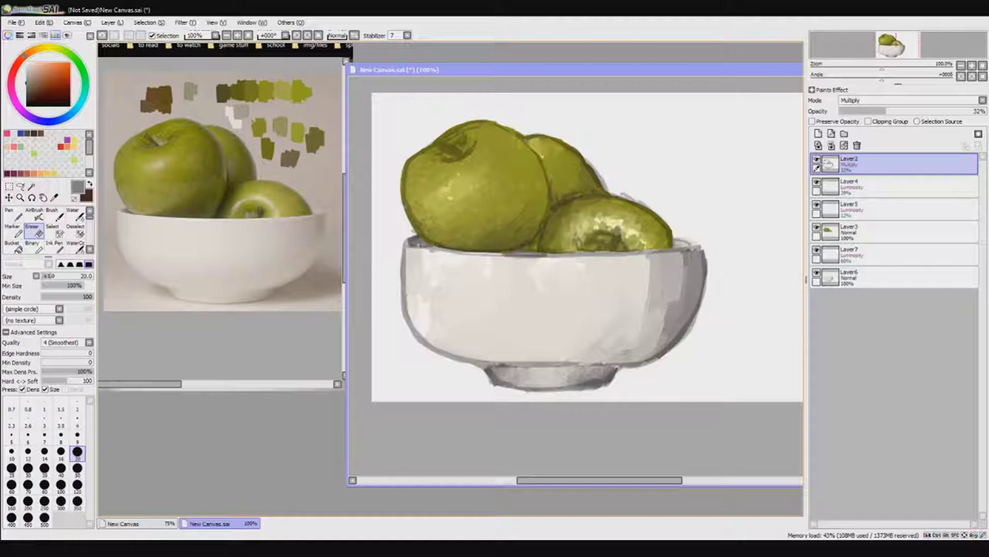
left_click_drag(641, 200, 609, 181)
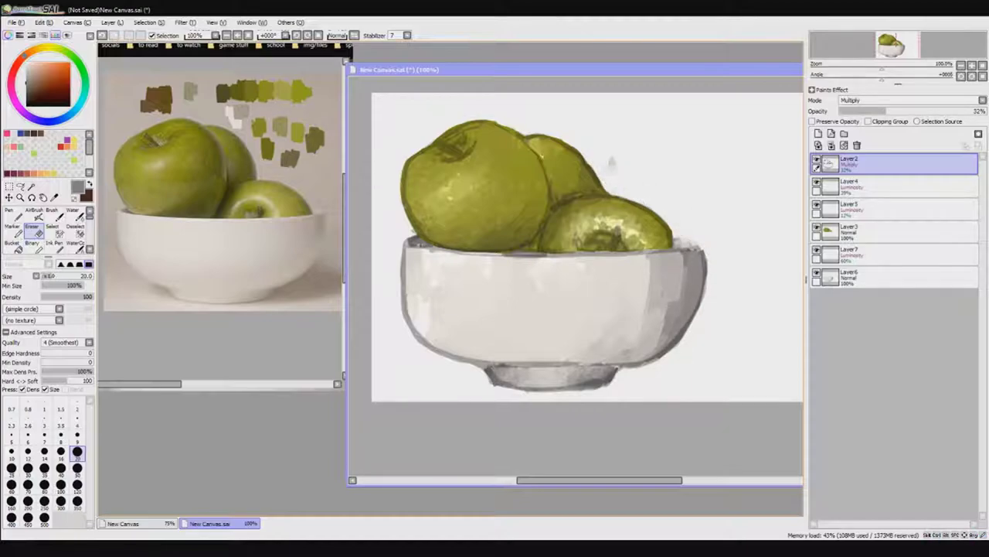
Paint brown stems on the large and front apples on a new layer directly above the apple colours
left_click(617, 173, "ctrl+shift")
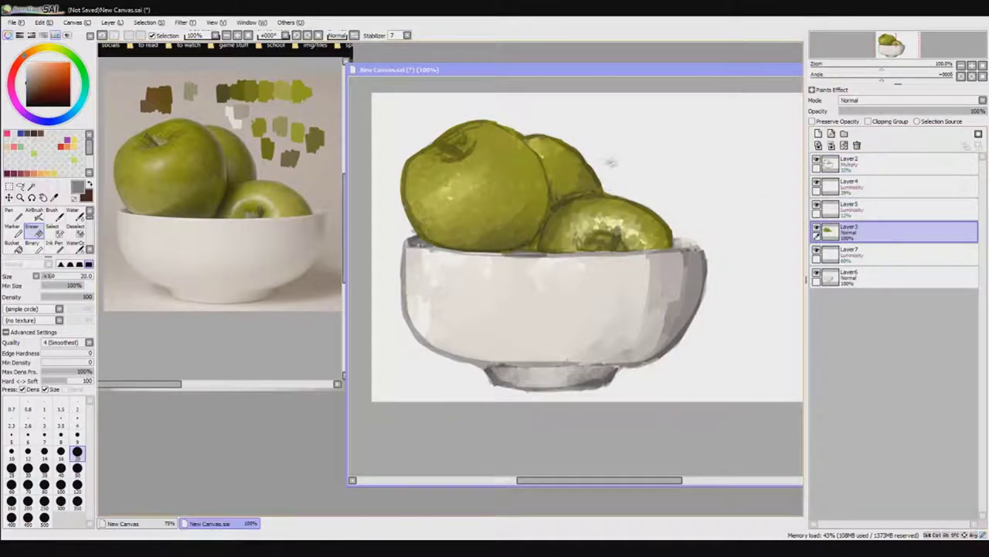
left_click(818, 133)
key("m")
left_click(162, 108, "alt")
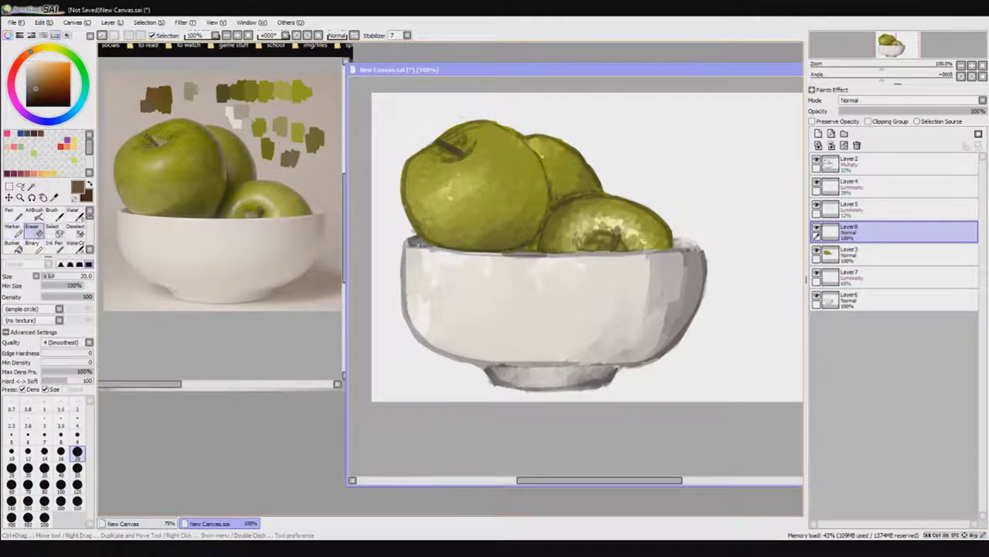
key("ctrl+z")
left_click_drag(623, 227, 615, 251)
key("e")
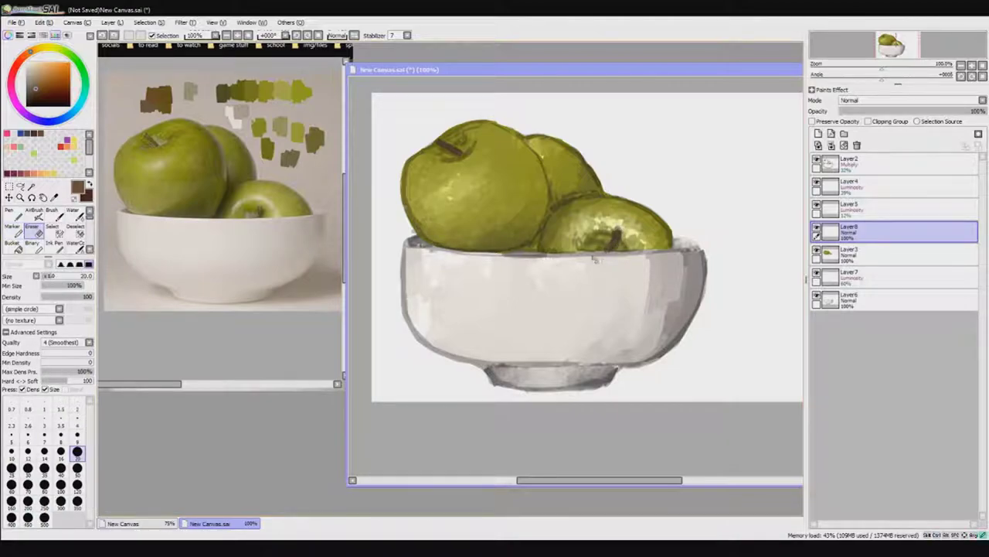
Turn on Preserve Opacity for the stem layer and move it above both apple Luminosity layers
left_click(812, 122)
key("b")
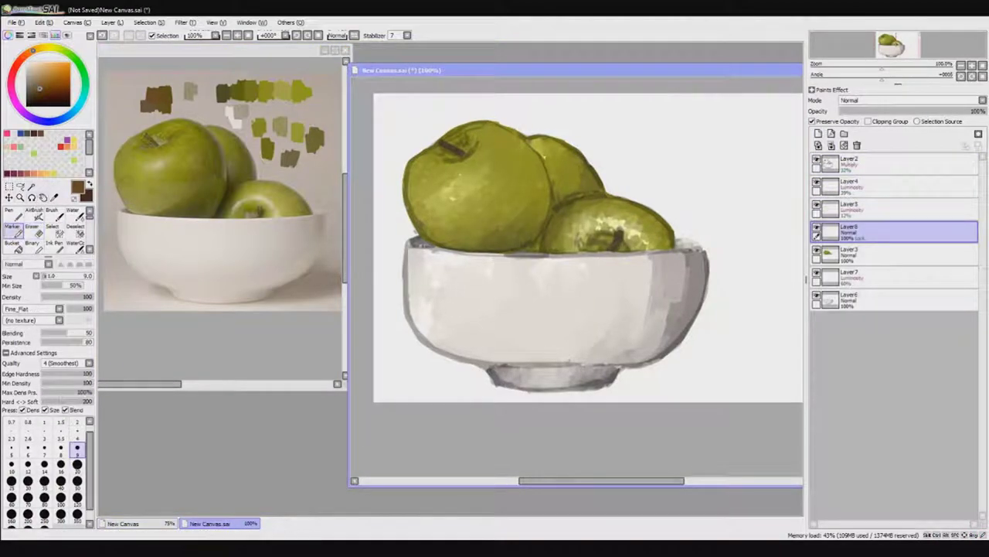
scroll(541, 248, "up", 2)
left_click_drag(350, 270, 265, 271)
left_click_drag(615, 70, 651, 79)
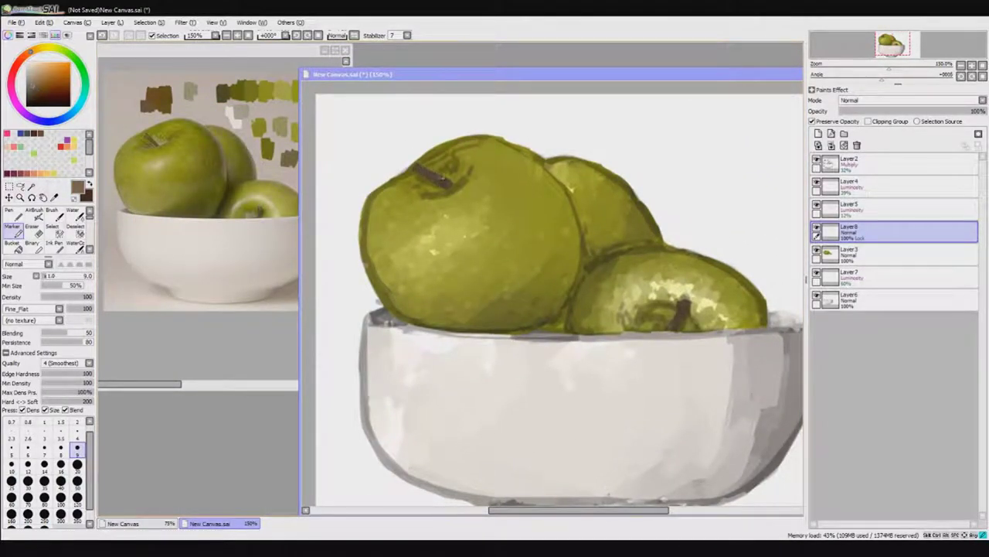
left_click_drag(897, 231, 897, 186)
left_click(160, 111, "alt")
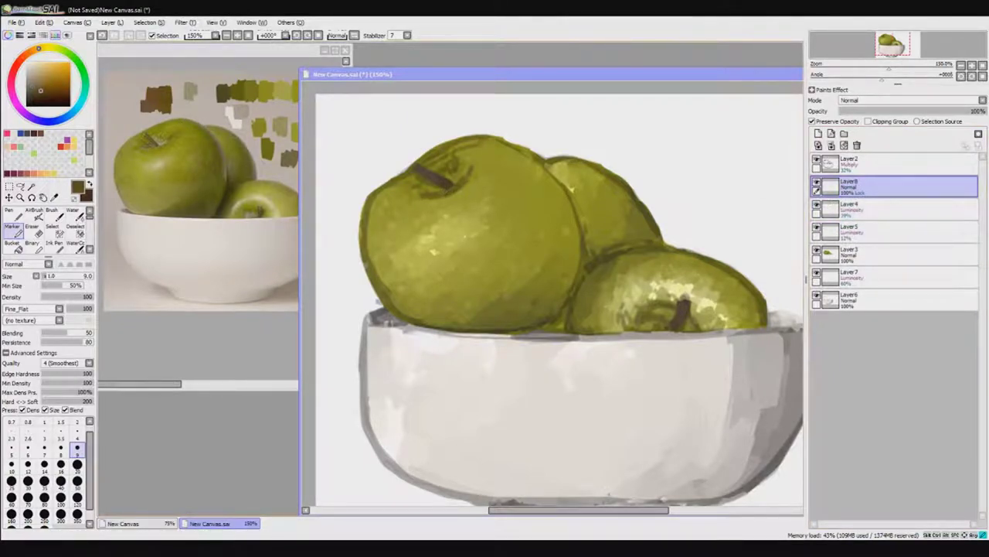
Shade the stems of the large and front apples with brown tones sampled from the swatch and the painting
left_click(149, 102, "alt")
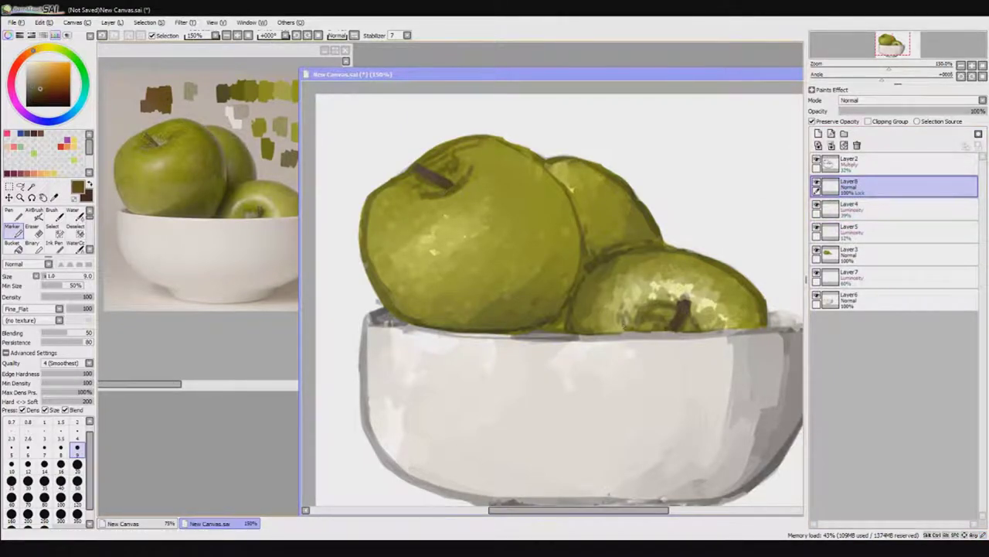
key("x")
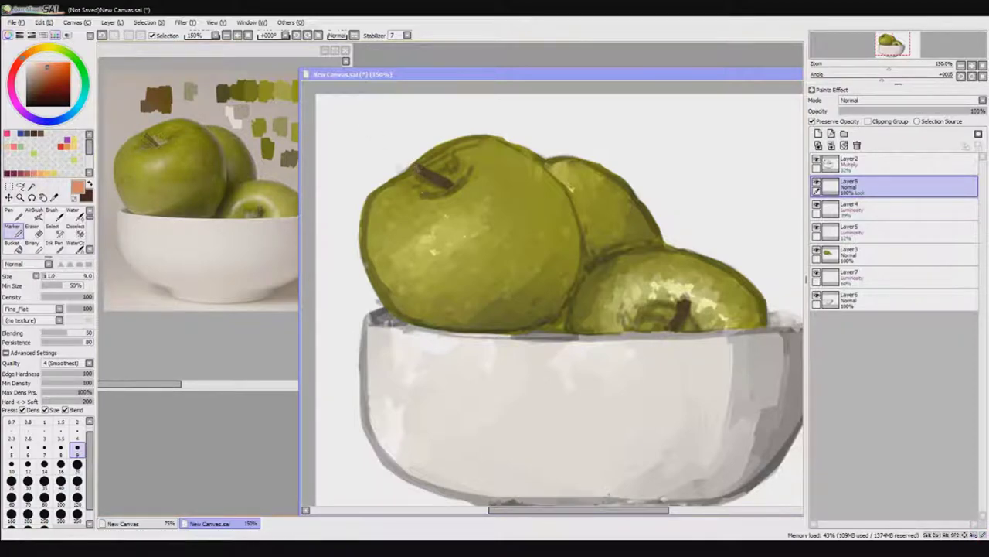
key("x")
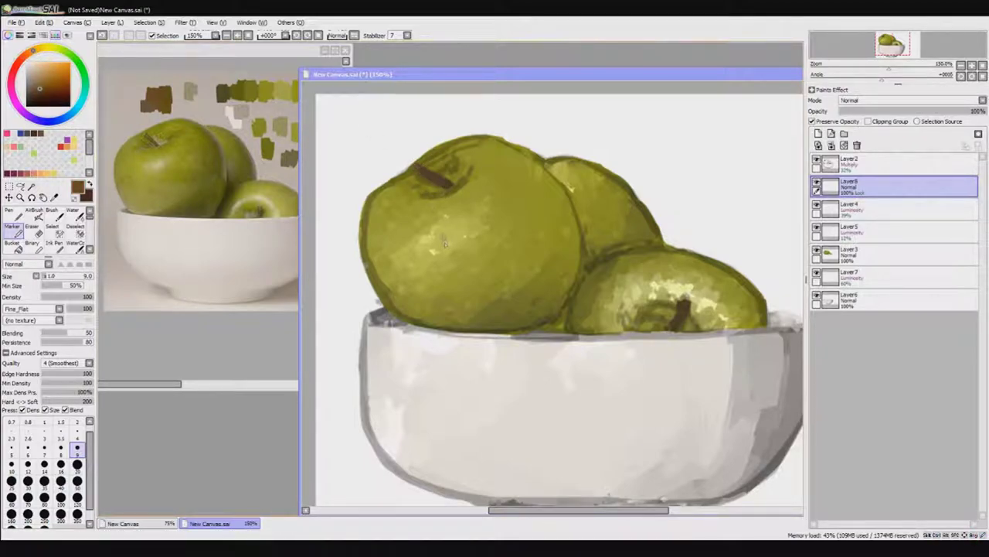
left_click(441, 179, "alt")
mouse_move(677, 311)
left_mouse_down()
mouse_move(669, 328)
mouse_move(675, 320)
left_mouse_up()
Paint pale orange highlights on the stems on a new clipped Luminosity layer above them and set its opacity to 22%
key("x")
left_click(818, 133)
left_click(868, 121)
scroll(912, 99, "down", 4)
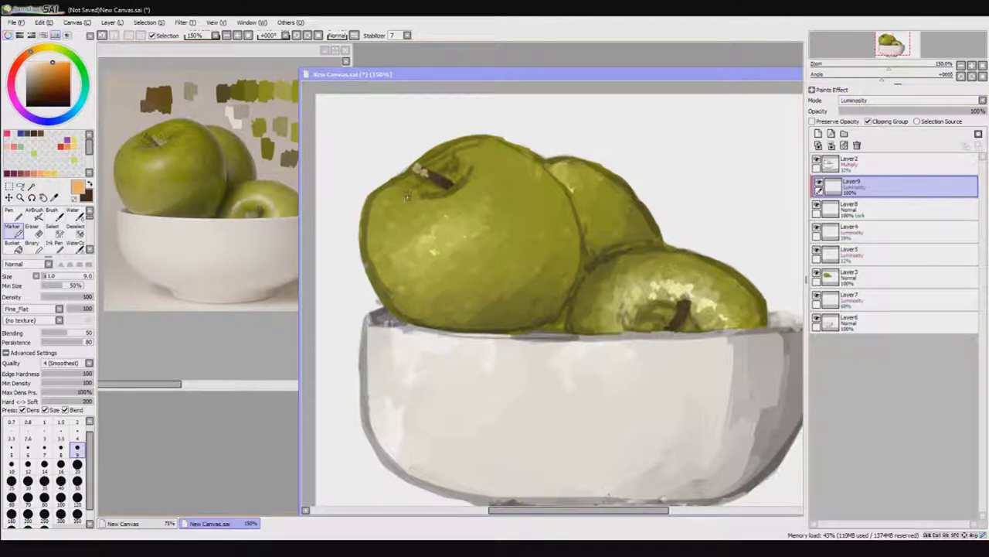
left_click_drag(678, 308, 684, 302)
left_click_drag(978, 111, 872, 110)
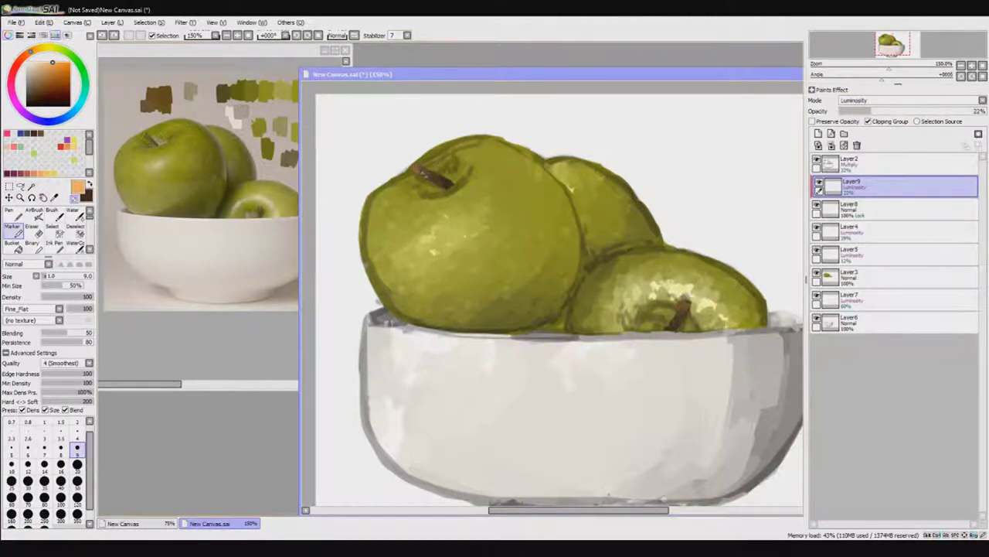
Reduce the opacity of the Multiply sketch layer to 18%
key("ctrl+minus")
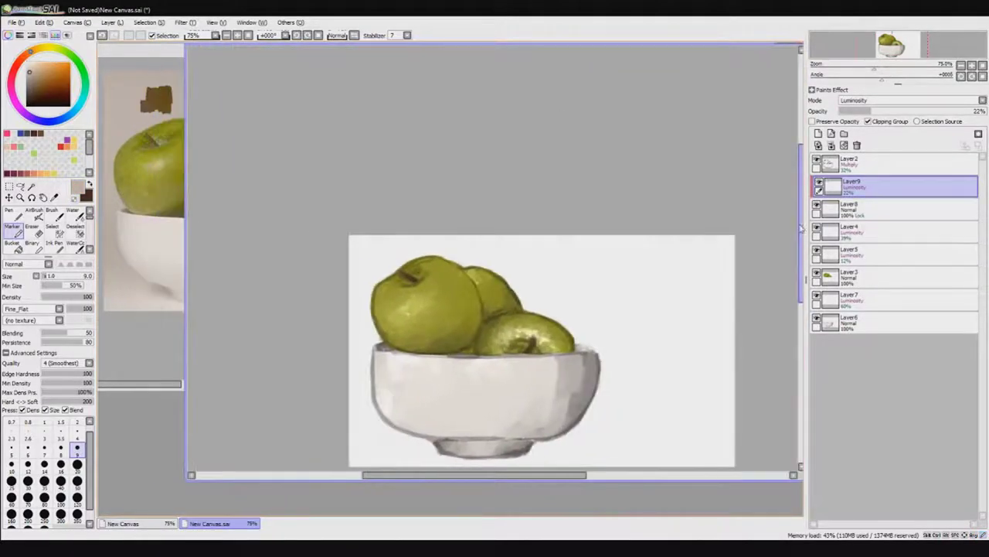
left_click(868, 169)
left_click_drag(873, 111, 846, 113)
left_click_drag(855, 115, 869, 112)
Fill the background with beige-grey using a size 500 marker on a new layer and place it beneath the bowl layer
left_click(850, 320)
left_click(818, 133)
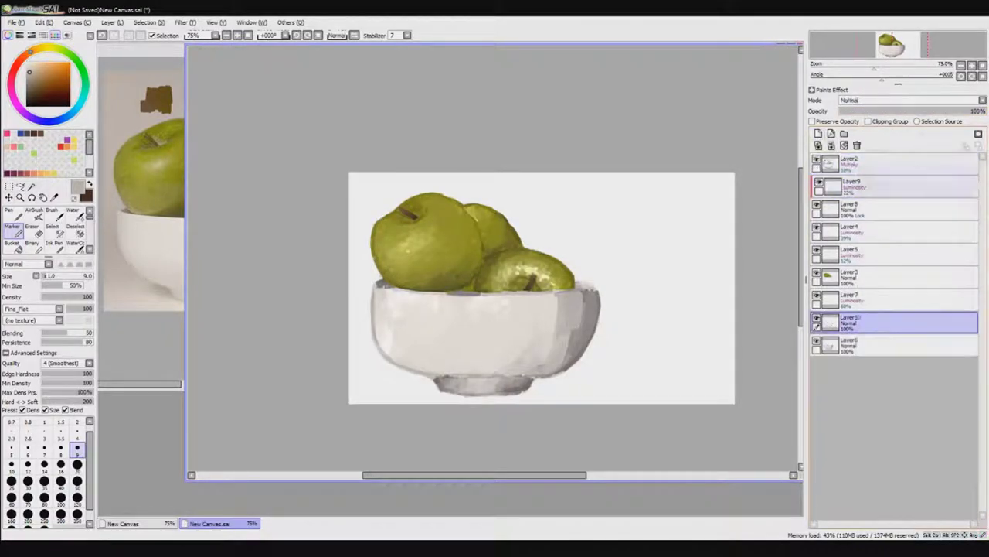
left_click(44, 532)
left_click_drag(347, 286, 734, 286)
left_click(851, 320)
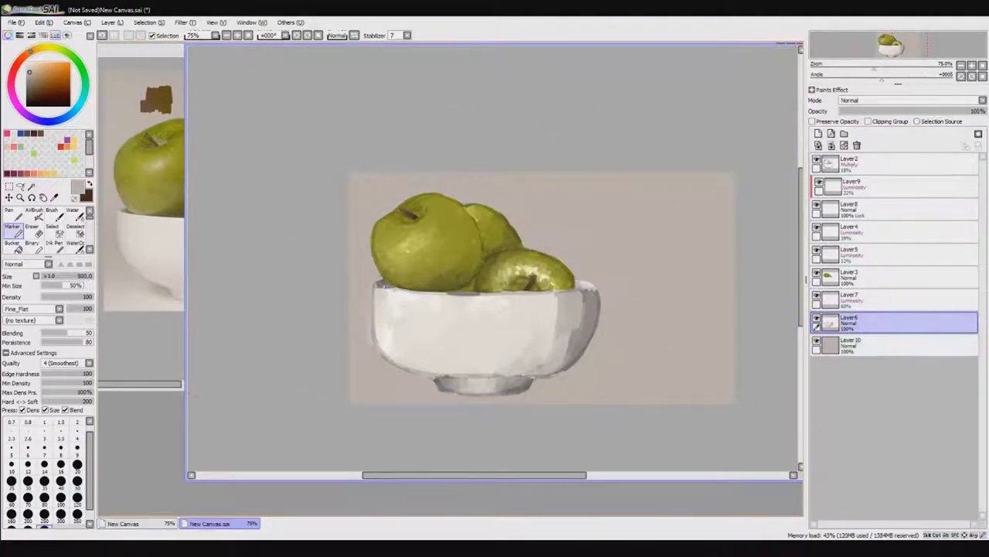
Erase stray paint around the bowl and apple edges on their respective layers
key("e")
left_click(859, 299)
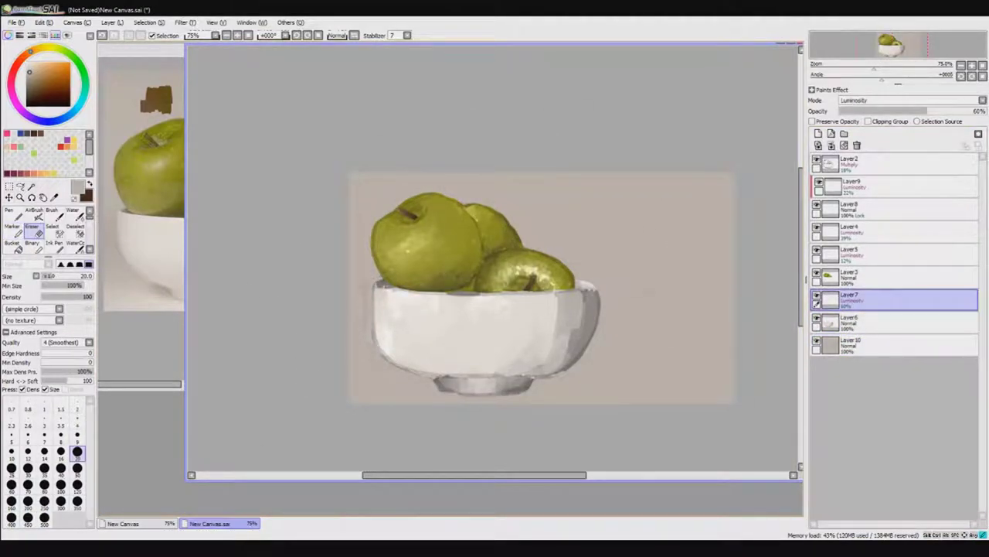
left_click(850, 277)
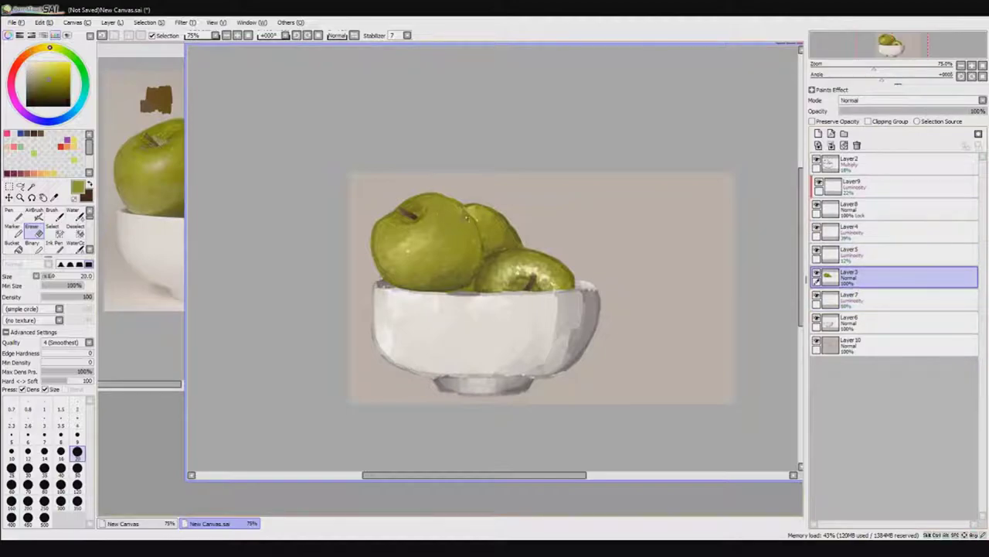
Deepen the shadows where the apples meet with sampled dark greens, using a size 16 marker on the apple colour layer
key("b")
scroll(603, 230, "up", 1)
left_click(850, 254)
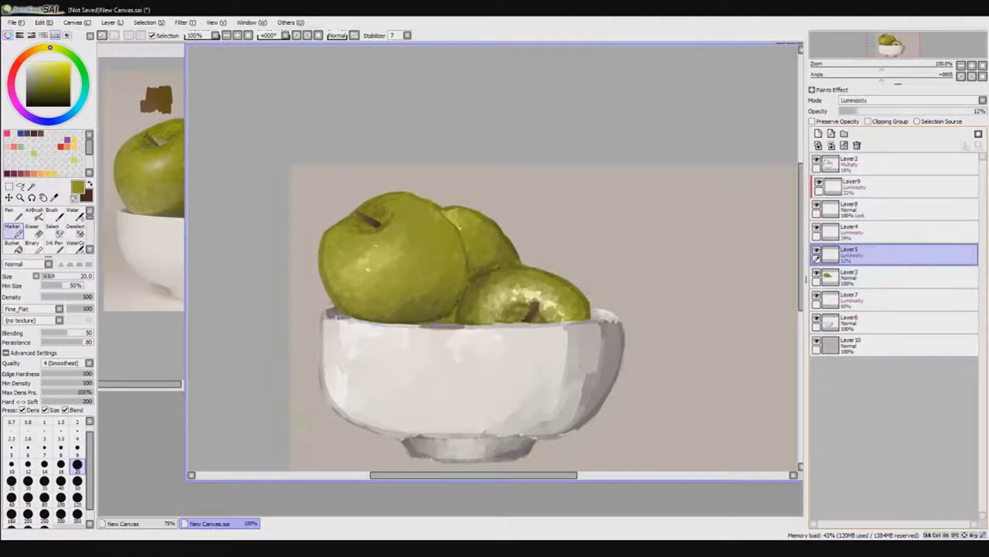
left_click(851, 231)
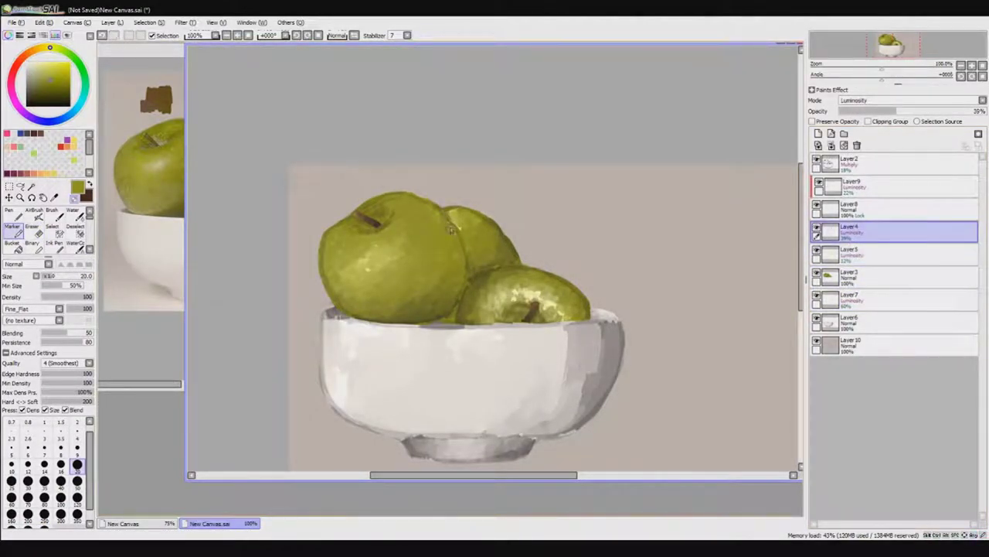
left_click(850, 277)
left_click_drag(185, 255, 287, 255)
left_click(36, 98)
left_click(60, 464)
left_click_drag(548, 321, 570, 263)
left_click(566, 301, "alt")
left_click(534, 321, "alt")
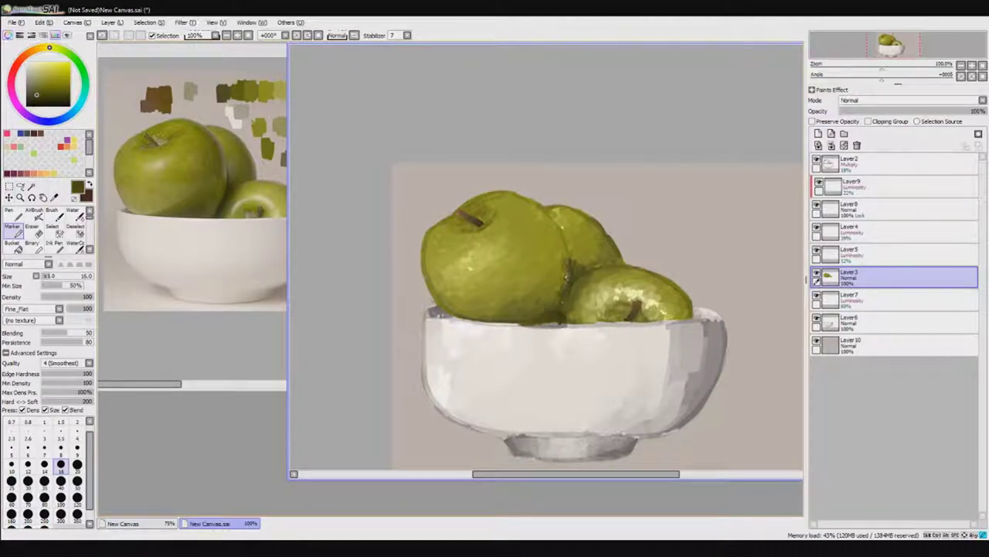
left_click(559, 246, "alt")
left_click(580, 265, "alt")
Refine the large apple's top and left side with sampled mid and light greens around the stem
left_click_drag(489, 201, 448, 220)
left_click(458, 226, "alt")
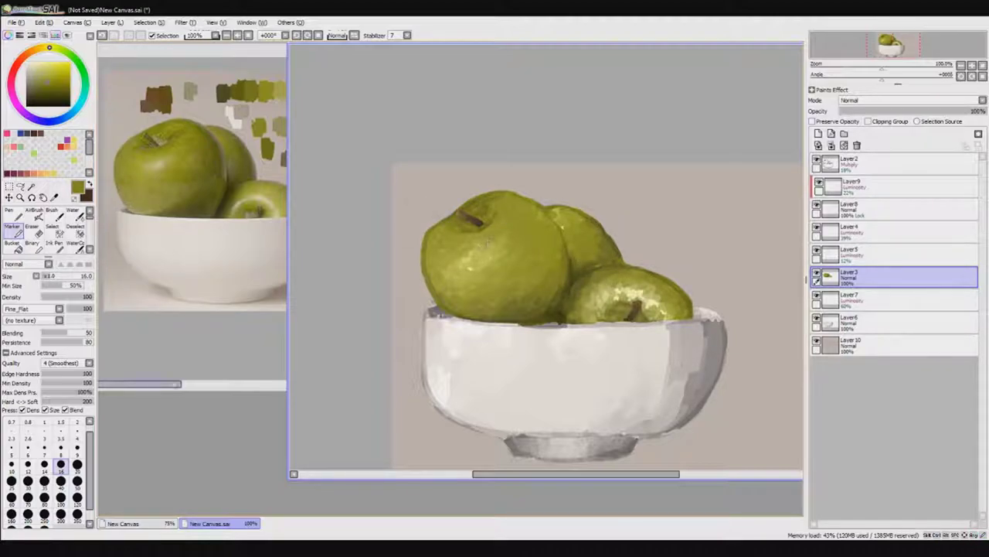
left_click(495, 231, "alt")
left_click_drag(517, 226, 508, 203)
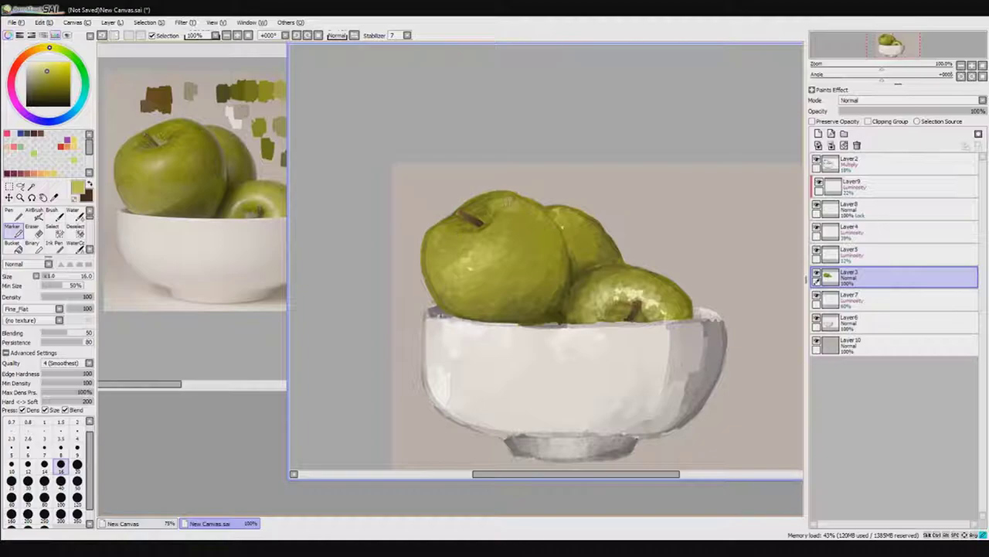
left_click(435, 245, "alt")
left_click(516, 237)
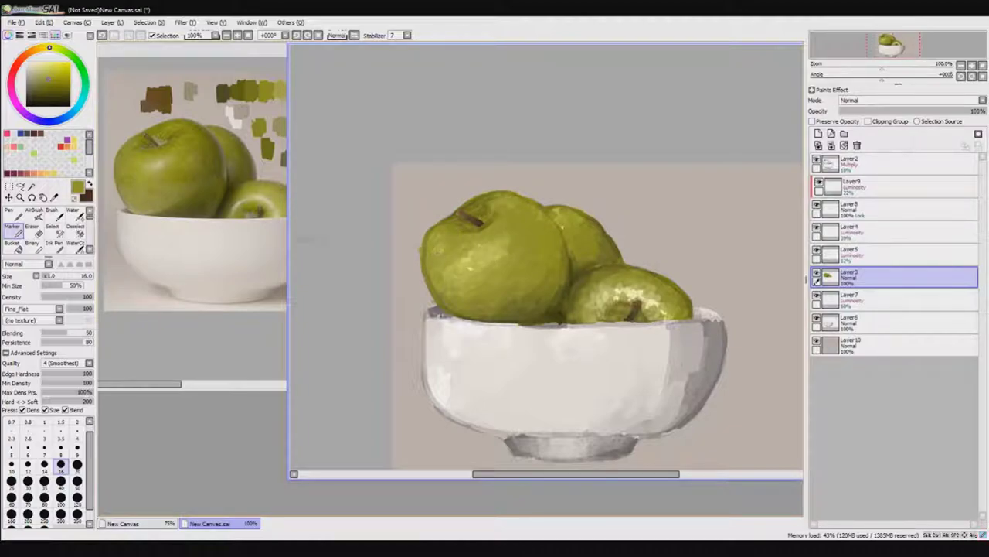
Blend sampled greens into the front apple around its stem hollow
left_click(226, 136, "alt")
mouse_move(587, 303)
left_mouse_down()
mouse_move(600, 287)
mouse_move(662, 299)
mouse_move(627, 285)
mouse_move(589, 302)
mouse_move(597, 309)
left_mouse_up()
left_click(657, 294, "alt")
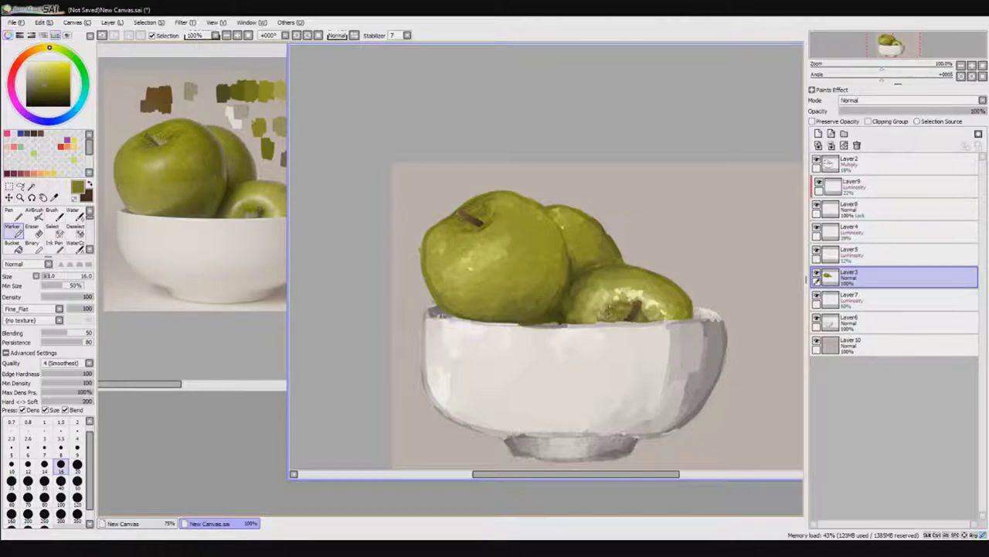
Paint greyish tones in the stem hollows of the large and front apples on a new layer above the apple colours
left_click(819, 133)
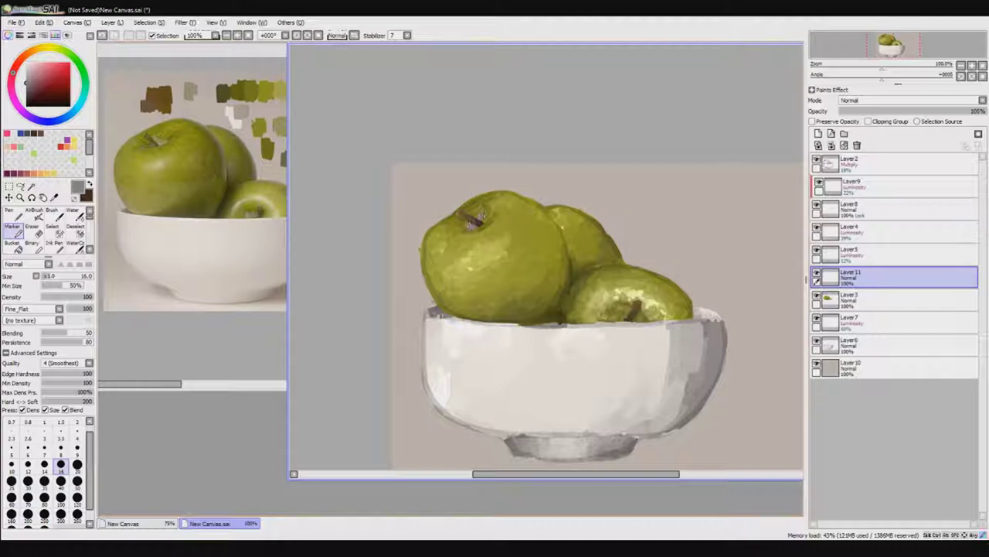
left_click(630, 311, "alt")
left_click(477, 209)
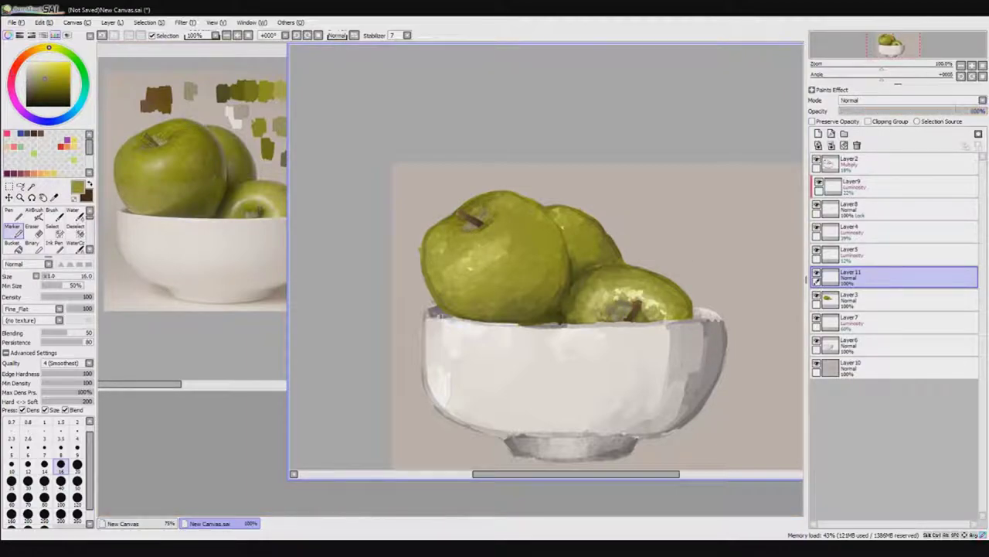
Erase stray paint and sketch marks along the large apple's left edge and the bowl's left rim on their respective layers
key("e")
scroll(604, 360, "down", 3)
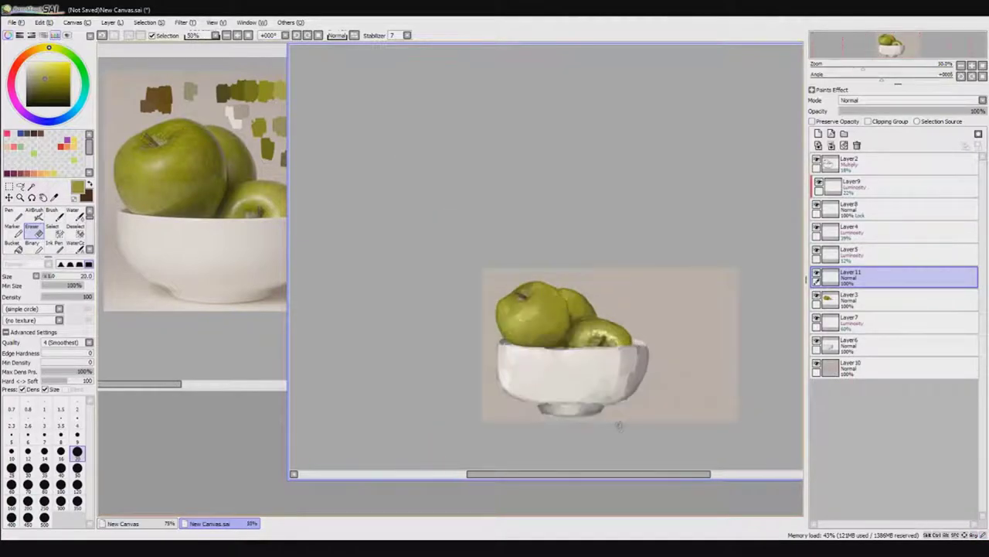
scroll(617, 427, "up", 1)
left_click(889, 299)
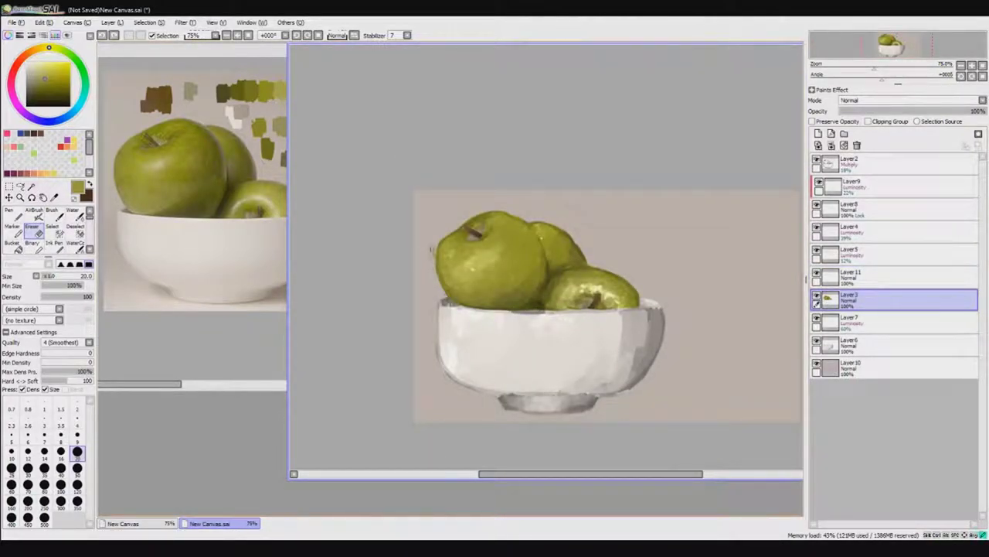
left_click(447, 305, "ctrl+shift")
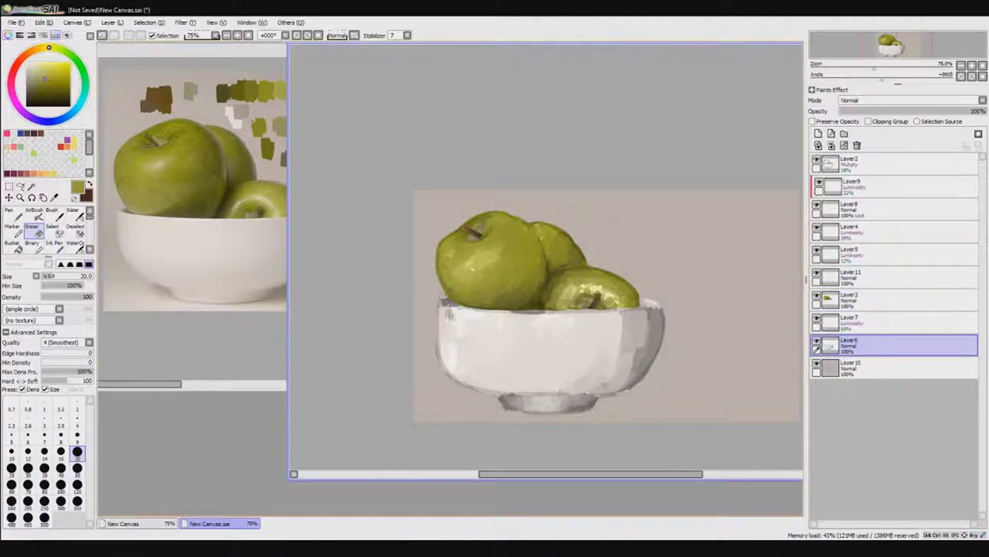
left_click(452, 317, "ctrl+shift")
left_click(448, 309, "ctrl+shift")
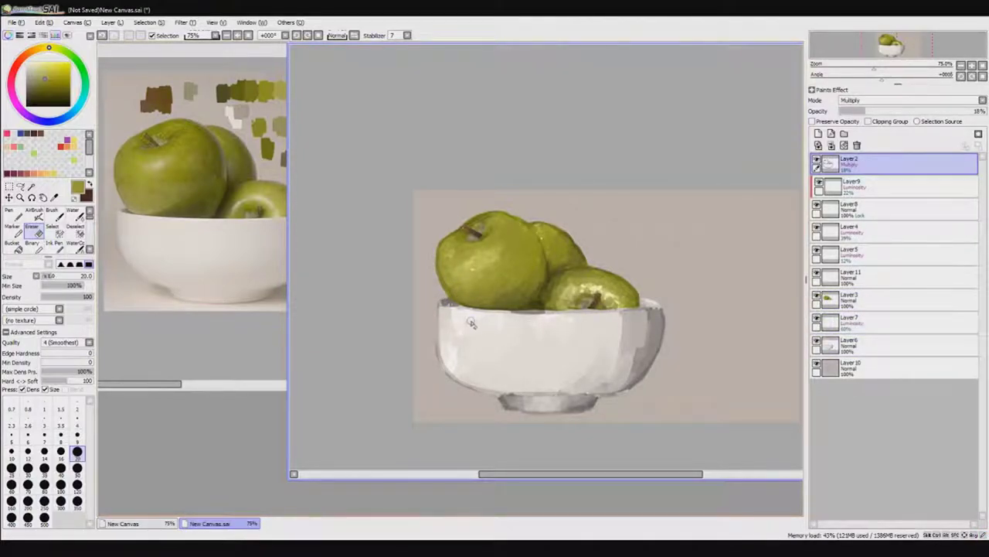
Repaint the bowl's left edge and front rim with sampled off-white and grey on the bowl layer
scroll(551, 408, "up", 1)
left_click(541, 386, "ctrl+shift")
key("b")
left_click(474, 382, "alt")
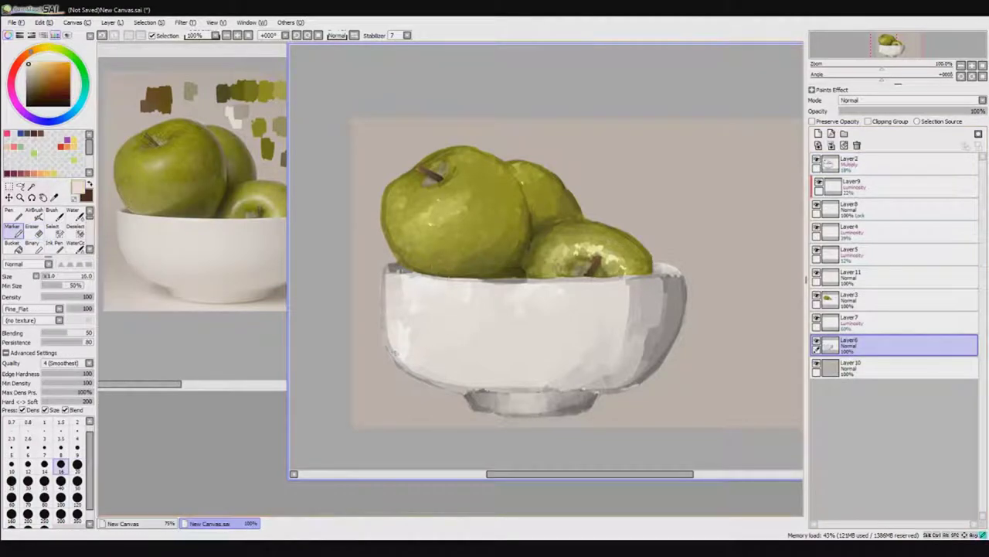
left_click(389, 316, "alt")
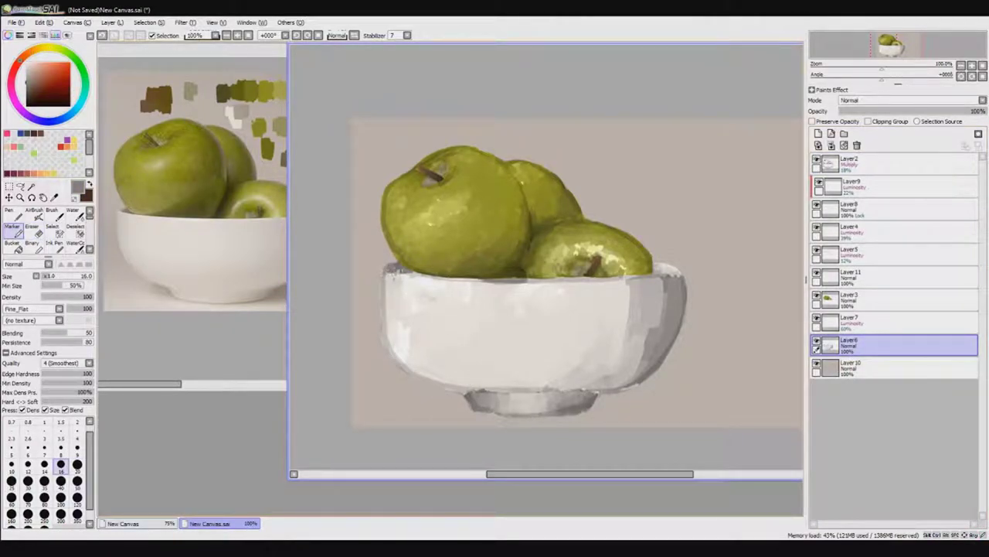
left_click(423, 297, "alt")
left_click_drag(471, 284, 538, 283)
Clean up the bowl's outer edge and blend sampled greys into the shadow on its right side
key("e")
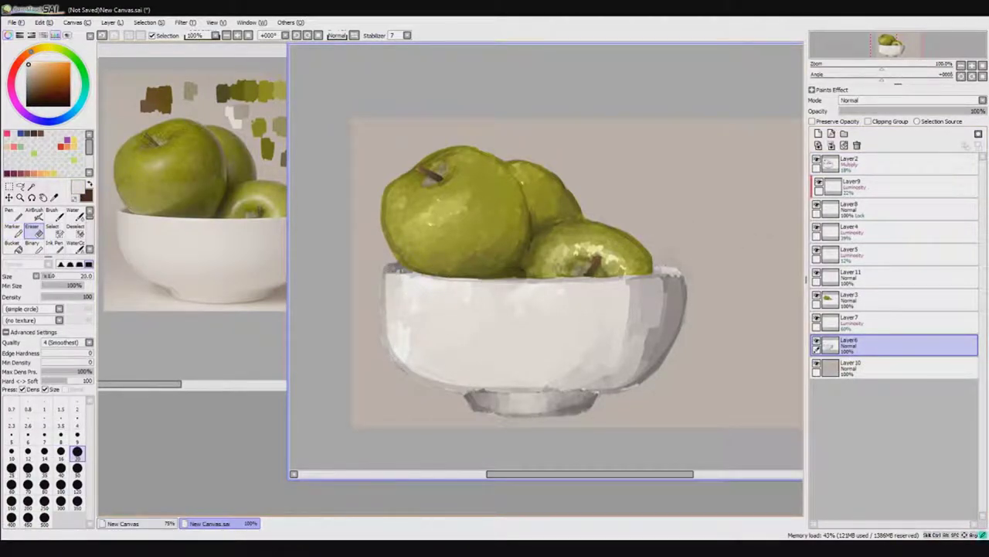
key("e")
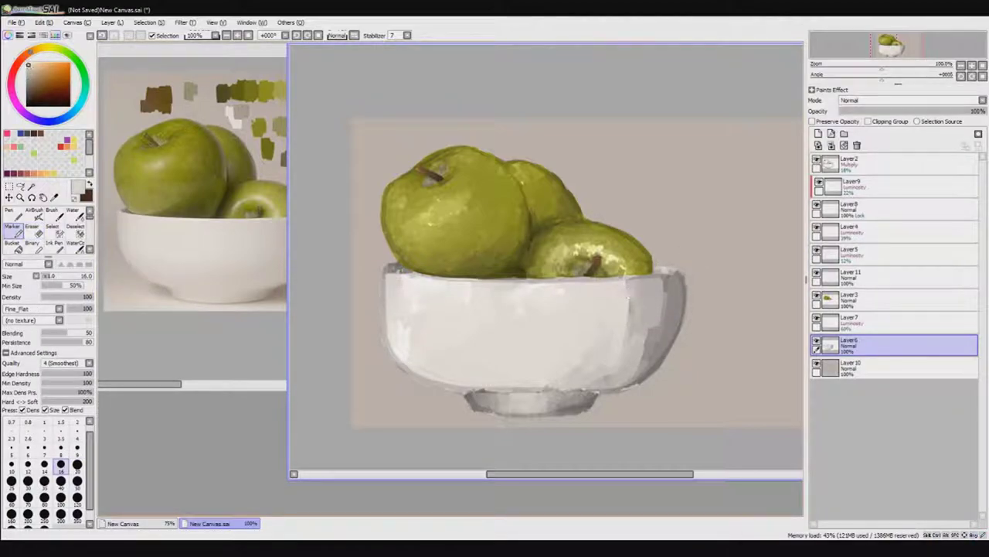
left_click(664, 310, "alt")
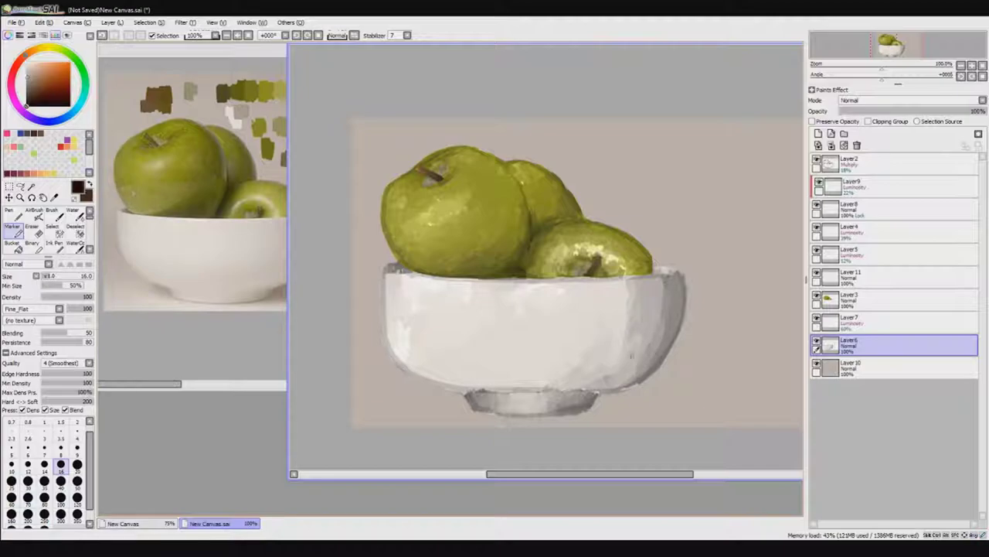
left_click(647, 363, "alt")
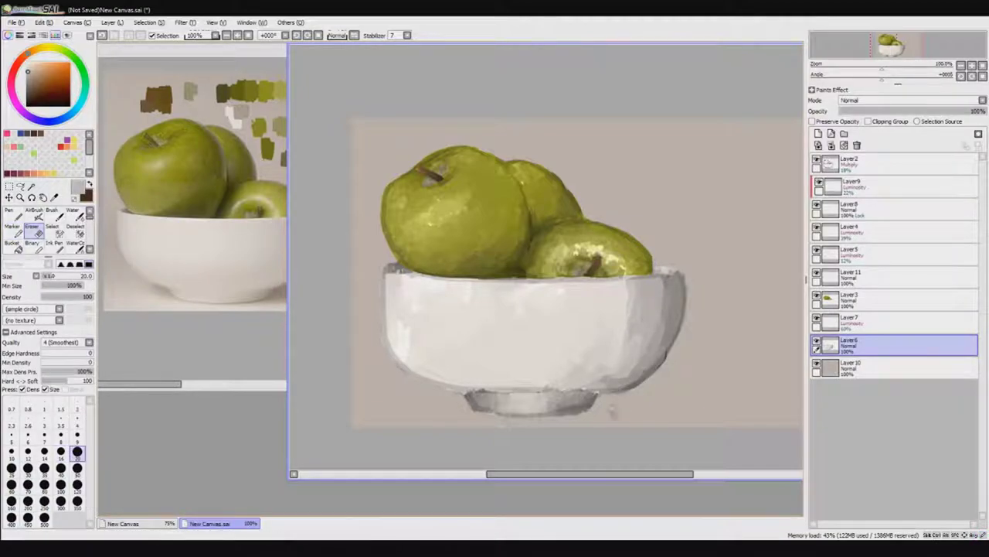
Shade the bowl's foot and the seam above it with sampled dark and light greys
left_click(588, 408, "alt")
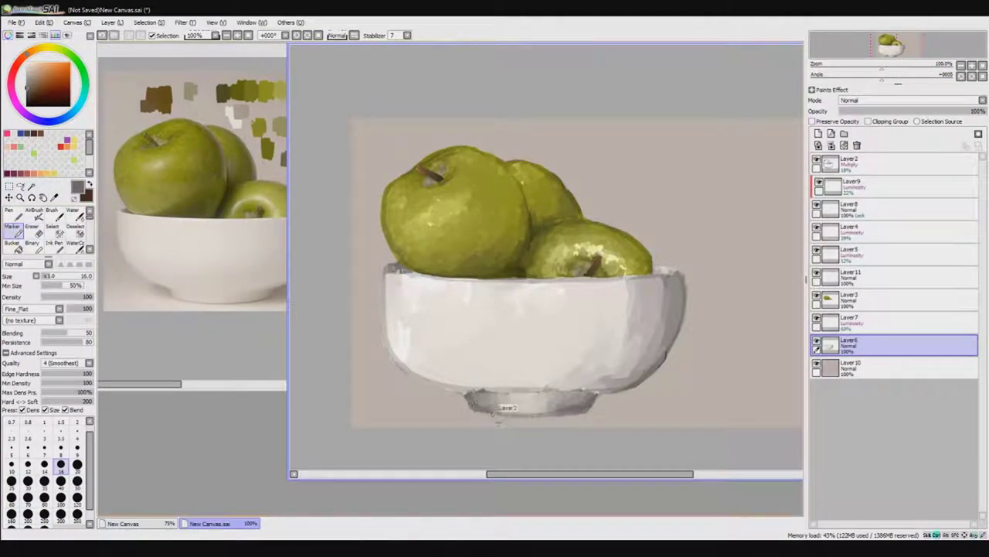
left_click(503, 408, "alt")
left_click(557, 389, "alt")
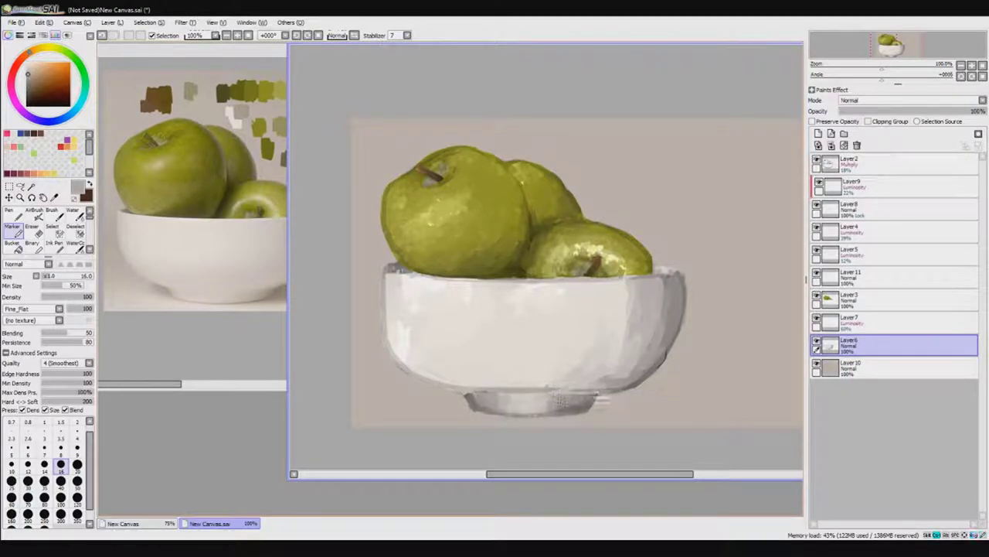
left_click(564, 391, "alt")
left_click(591, 394, "alt")
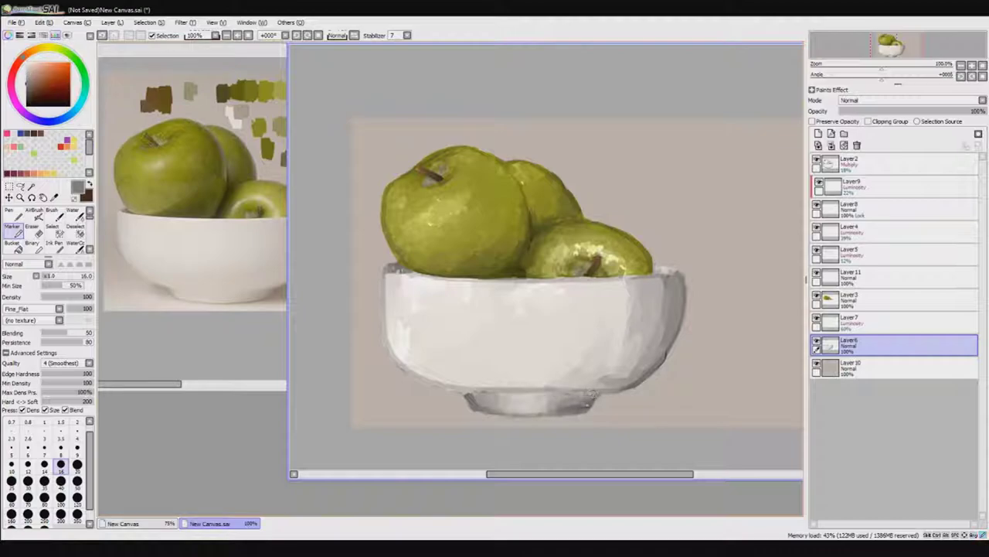
Turn on Preserve Opacity for the bowl layer and lighten the bowl's foot with off-white using a size 40 marker
key("minus")
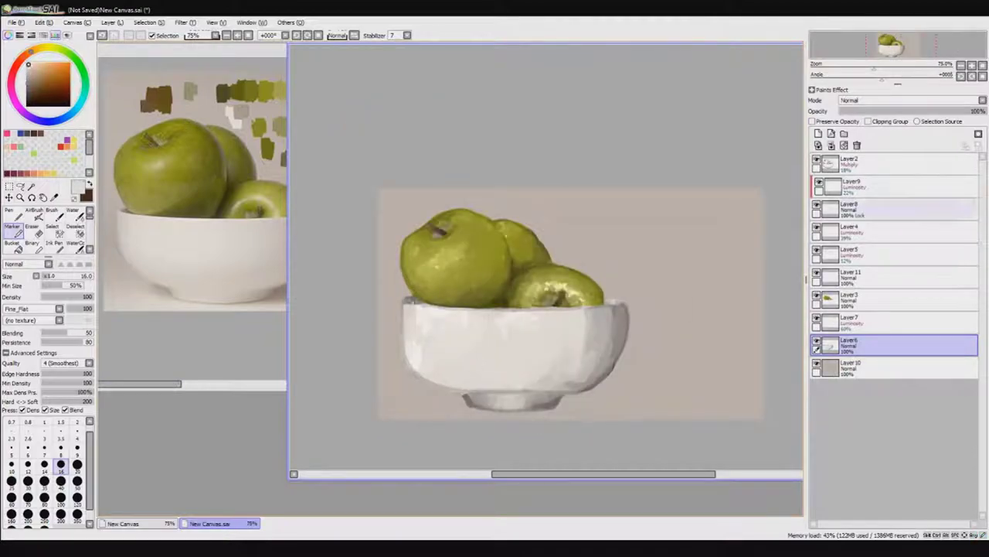
key("bracketright")
key("bracketright")
key("bracketright")
key("bracketright")
key("bracketright")
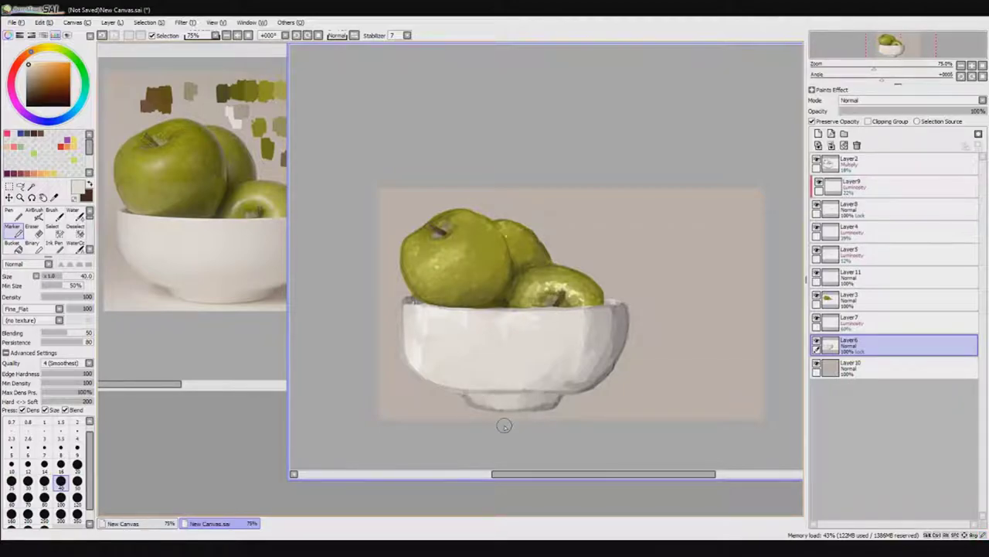
Refine the shading on the right side of the bowl's foot with sampled greys using a size 20 marker
scroll(504, 426, "right", 1)
key("bracketleft")
key("bracketleft")
key("bracketleft")
key("bracketleft")
left_click(535, 398, "alt")
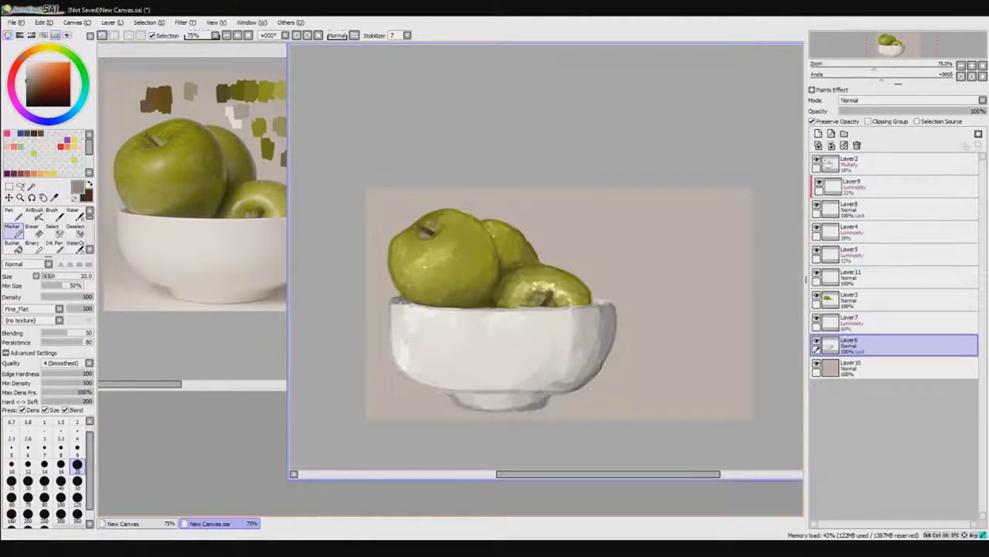
left_click(528, 401, "alt")
scroll(582, 372, "down", 1)
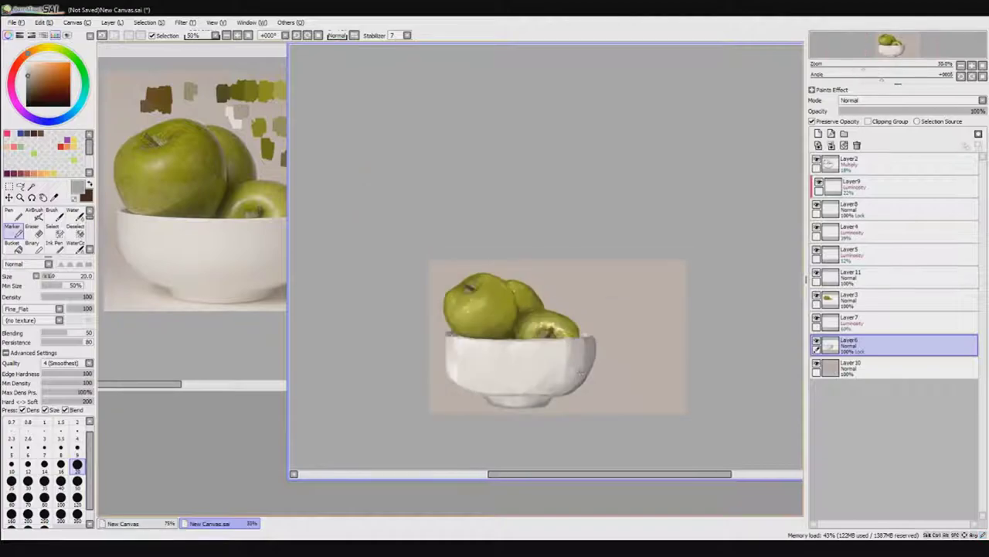
Add a new layer directly above the background layer and block in the bowl's grey cast shadow with a size 40 marker
left_click_drag(300, 122, 417, 122)
left_click(850, 368)
left_click(818, 133)
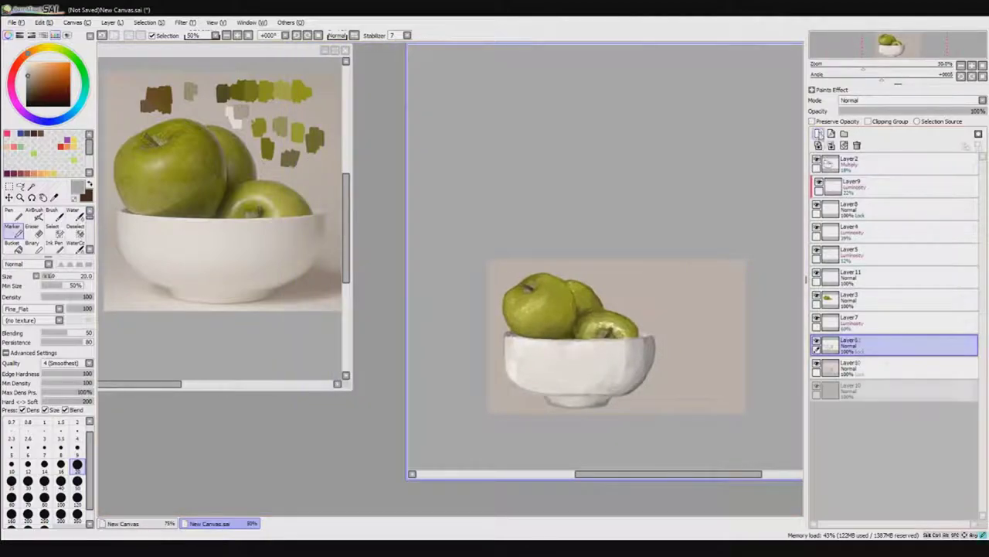
left_click(61, 481)
mouse_move(532, 391)
left_mouse_down()
mouse_move(576, 406)
mouse_move(673, 394)
mouse_move(618, 405)
mouse_move(665, 378)
mouse_move(680, 399)
left_mouse_up()
Trim the cast shadow with the eraser, repaint it beneath and to the right of the bowl, and reduce the marker to size 35
scroll(224, 193, "right", 2)
key("e")
left_click_drag(641, 371, 668, 383)
left_click_drag(615, 410, 696, 401)
key("e")
left_click_drag(607, 403, 664, 381)
mouse_move(611, 402)
left_mouse_down()
mouse_move(688, 387)
mouse_move(666, 397)
mouse_move(679, 397)
mouse_move(702, 380)
left_mouse_up()
key("bracketleft")
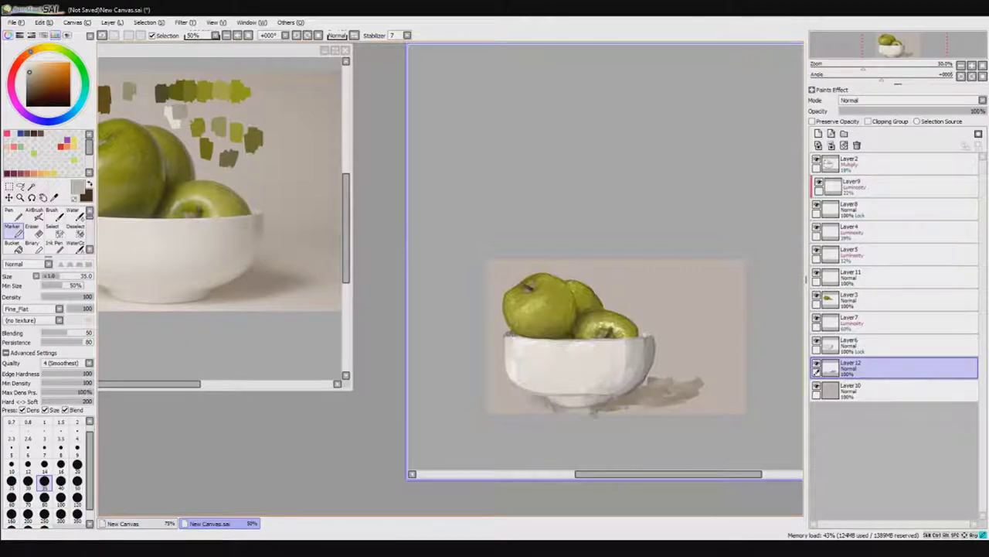
scroll(640, 401, "up", 2)
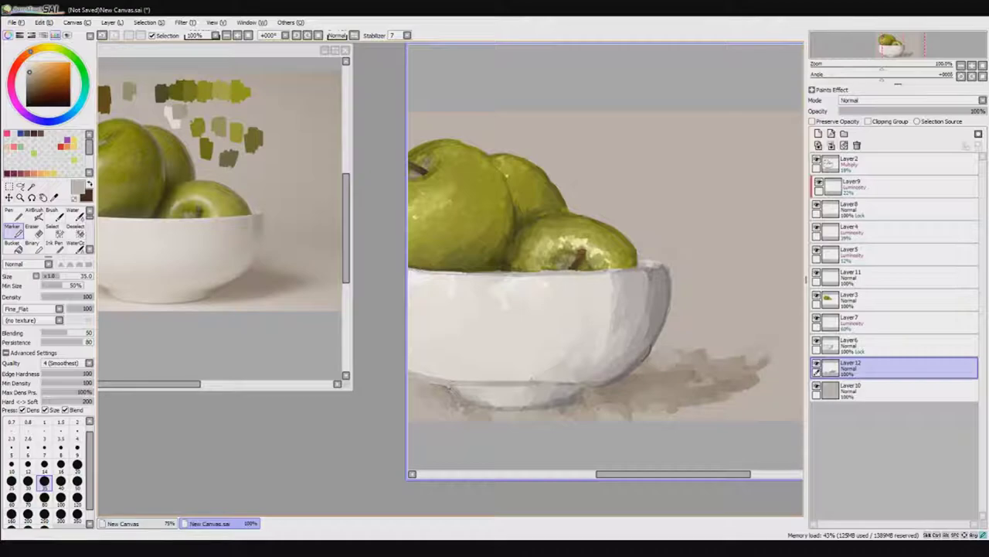
Deepen the shadow beneath the bowl in black on a new 30% opacity layer with a size 50 marker, then reselect the grey shadow layer
scroll(719, 398, "down", 3)
left_click_drag(722, 475, 751, 474)
left_click(78, 481)
left_click(819, 133)
left_click_drag(558, 387, 639, 382)
left_click(883, 111)
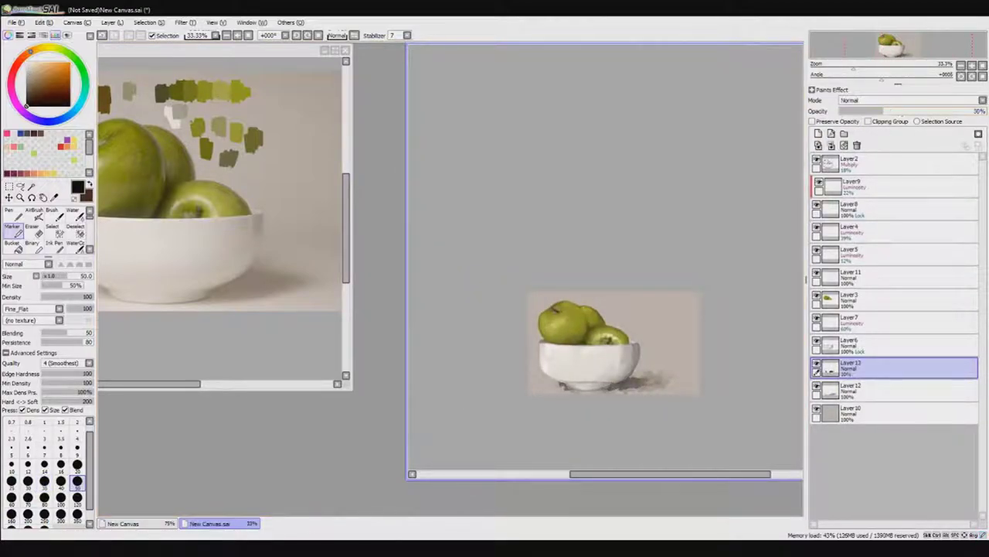
left_click_drag(568, 392, 567, 388)
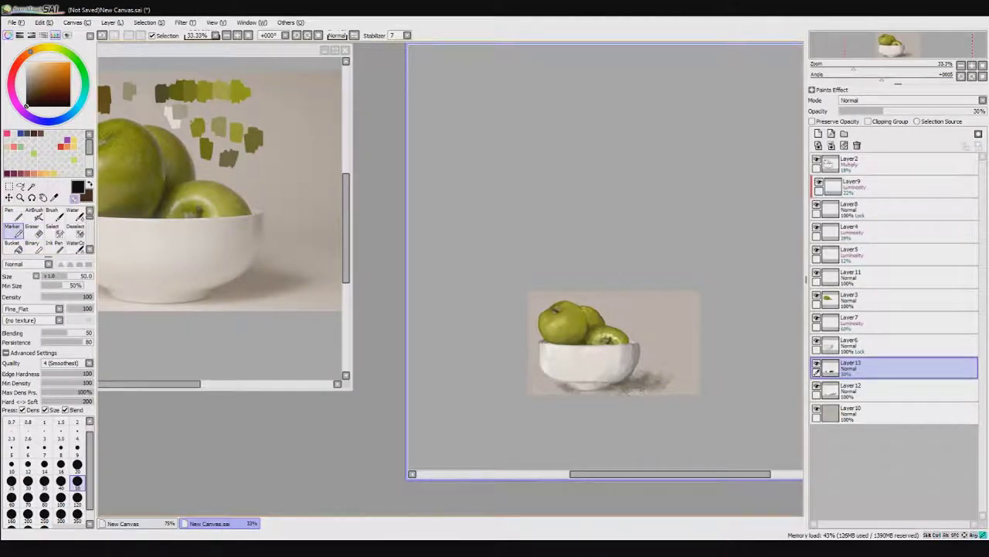
left_click(889, 391)
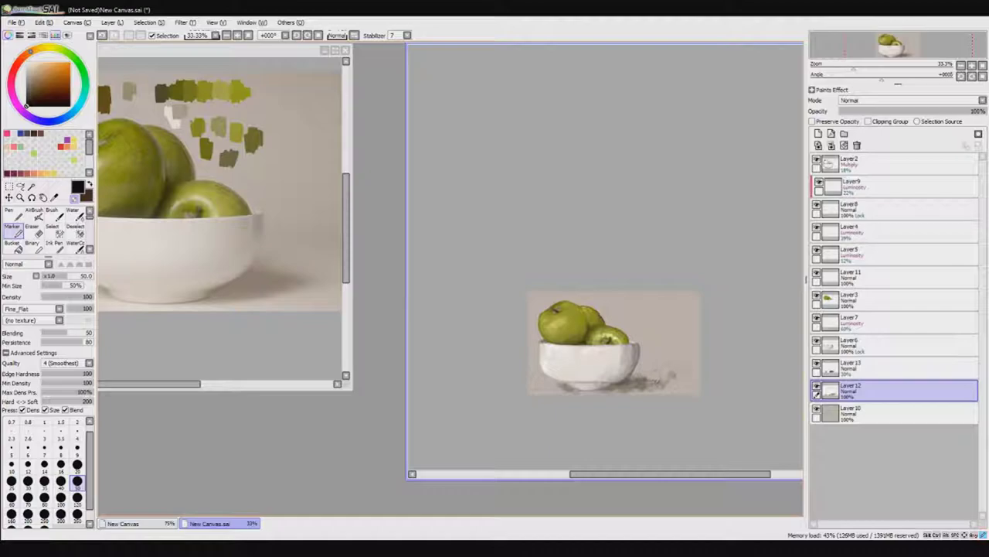